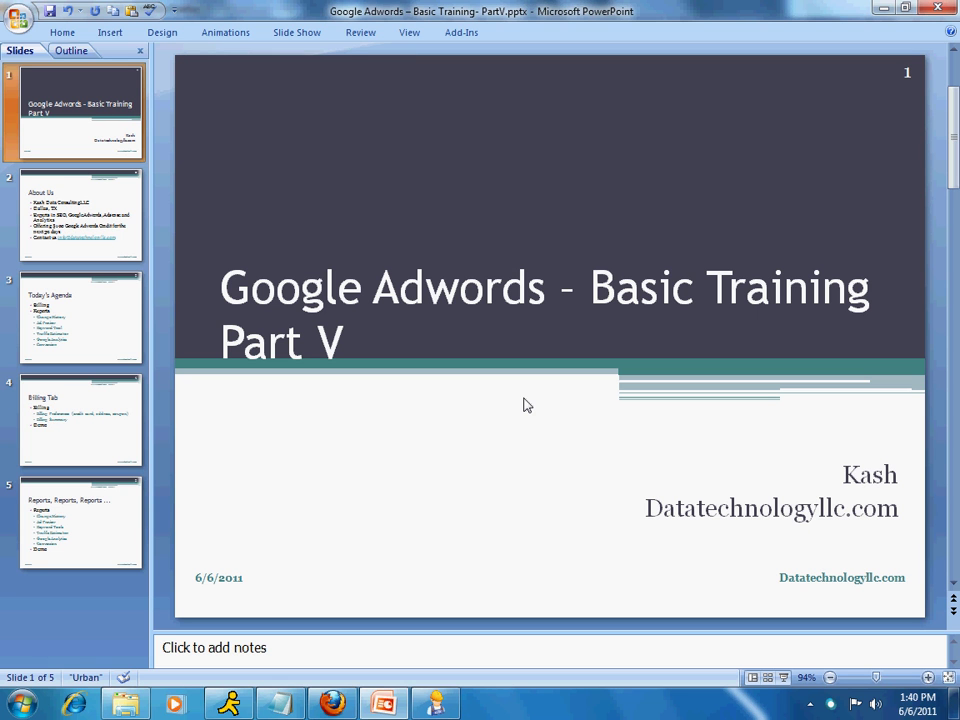
Go to slide 2, About Us, and place the cursor in its bullet text
{"action": "left_click", "coordinate": [127, 224]}
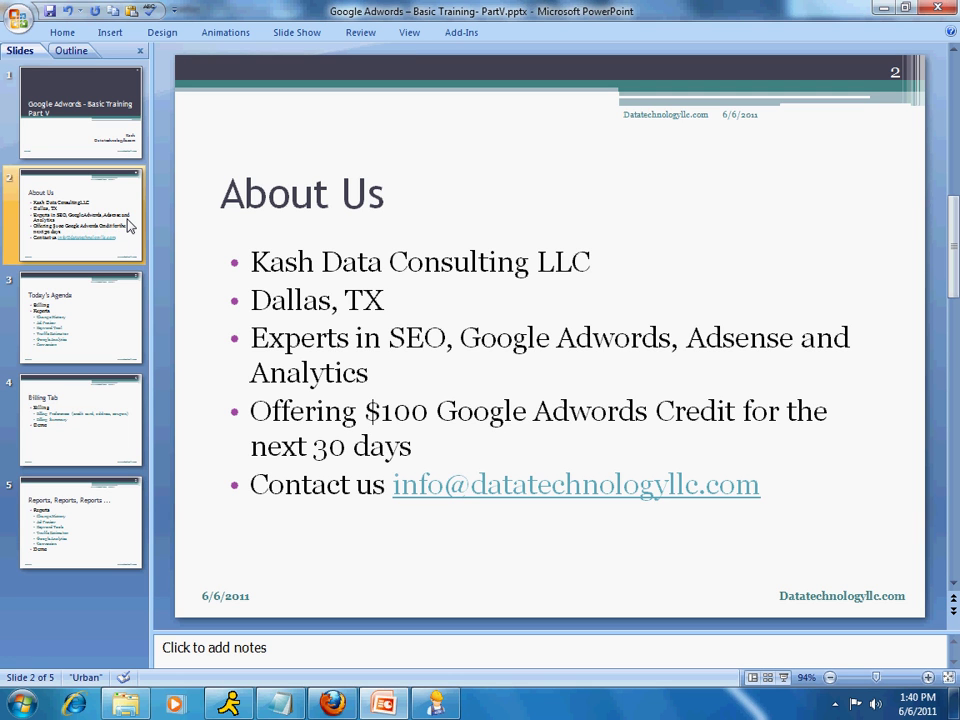
{"action": "left_click", "coordinate": [392, 486]}
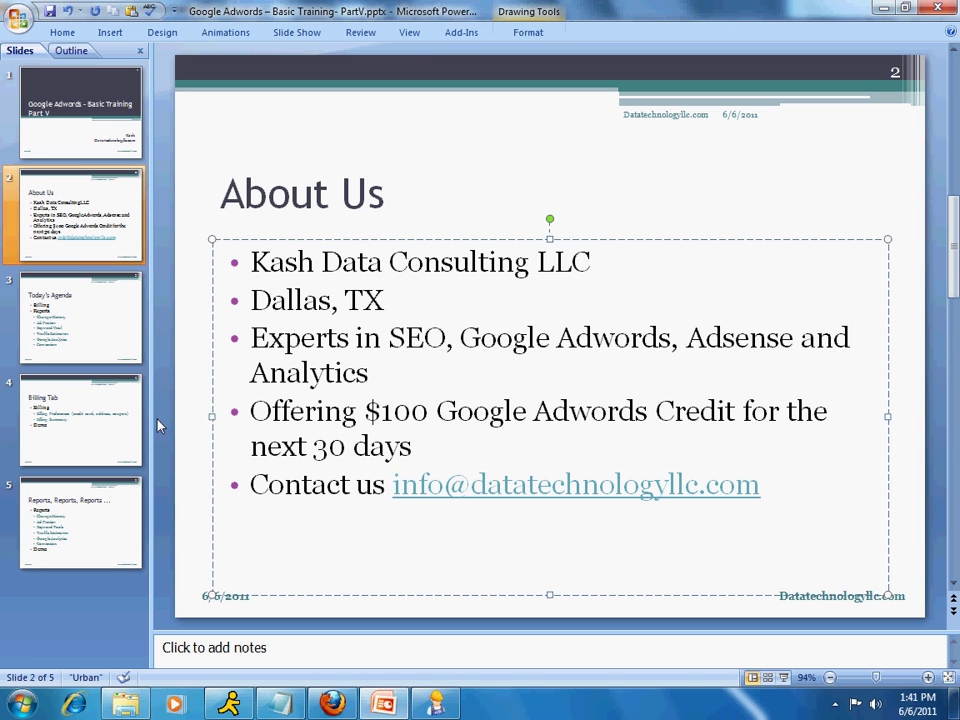
Show slide 3, Today's Agenda
{"action": "left_click", "coordinate": [122, 325]}
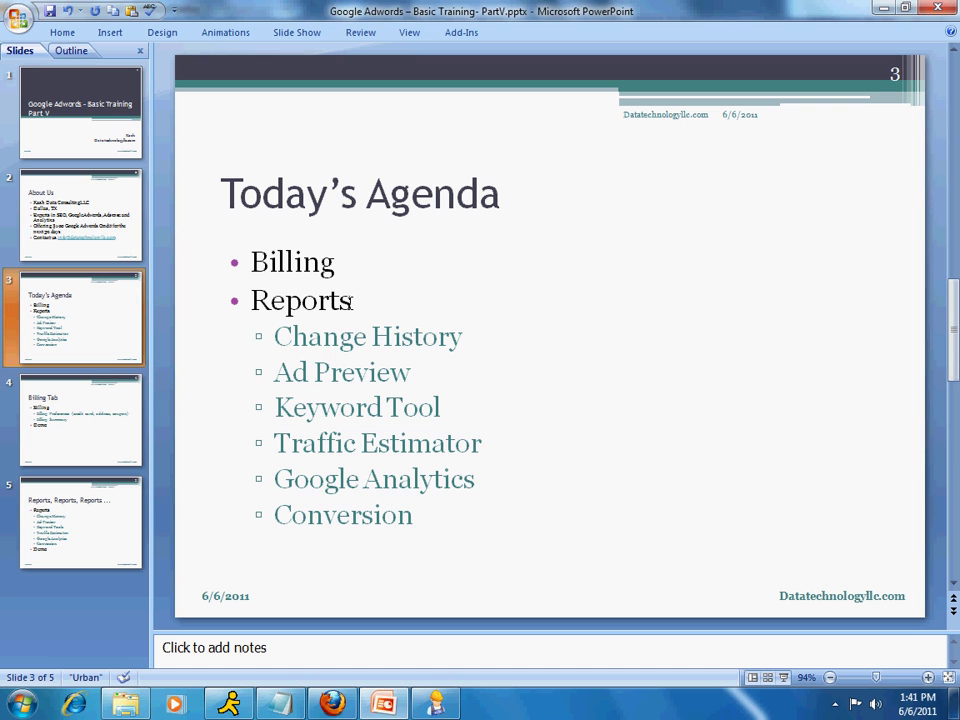
Show slide 4, the Billing Tab slide
{"action": "left_click", "coordinate": [113, 463]}
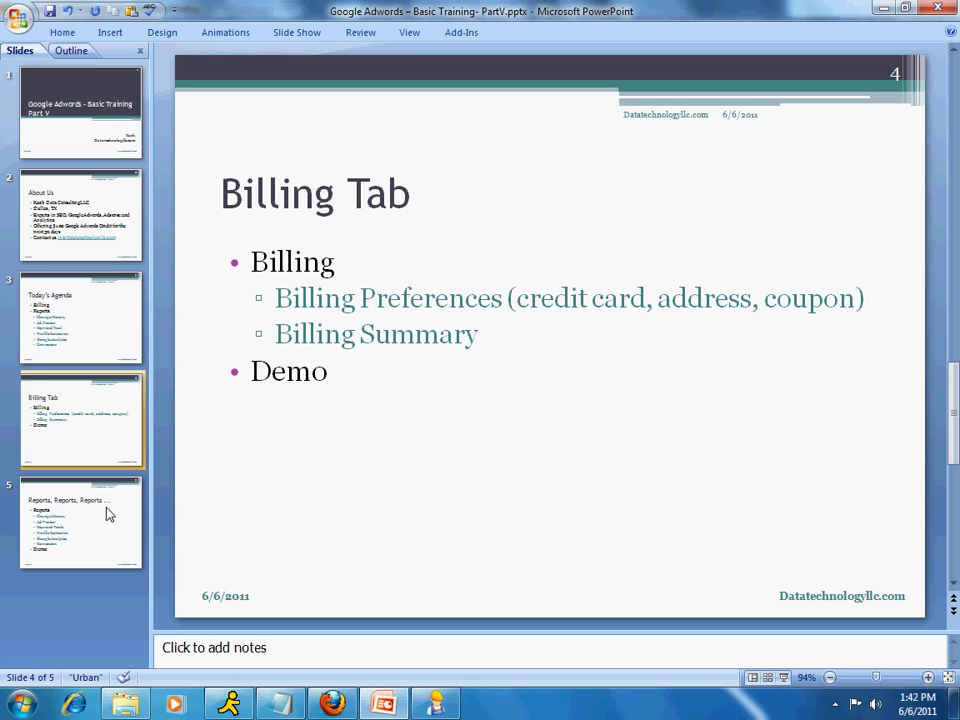
In Firefox, open AdWords' Billing summary from the Billing tab and scroll to the June table
{"action": "left_click", "coordinate": [345, 708]}
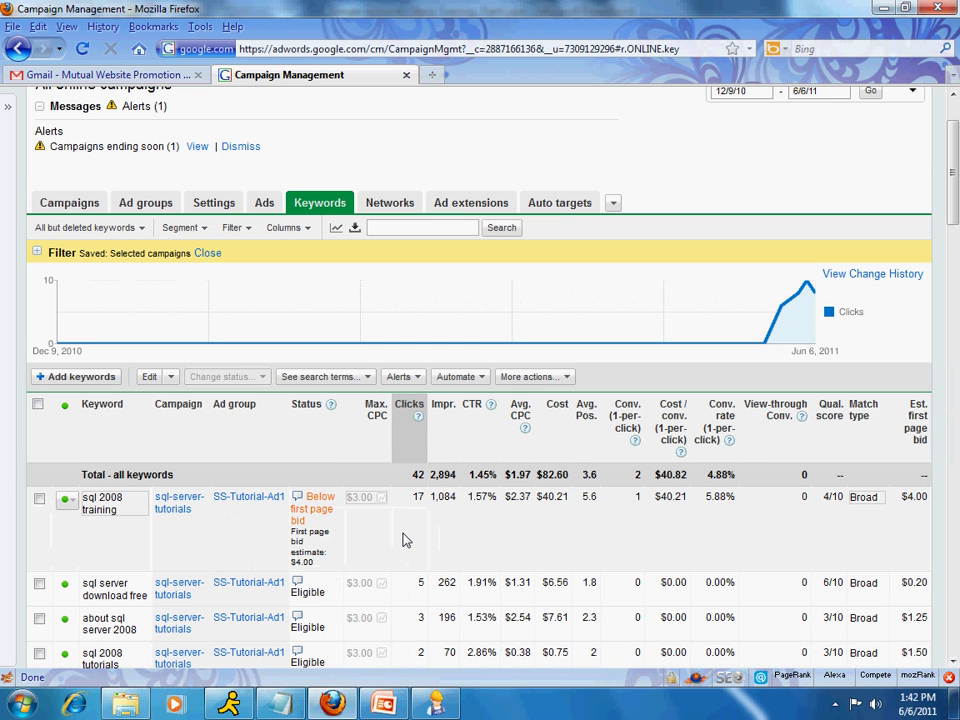
{"action": "scroll", "coordinate": [403, 538], "scroll_direction": "up", "scroll_amount": 2}
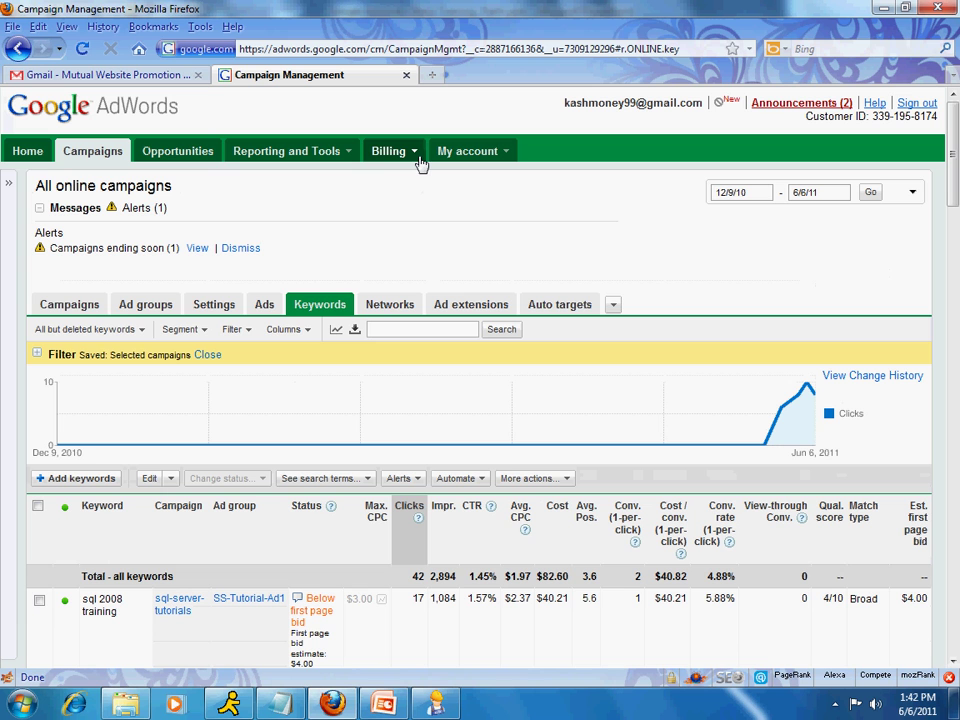
{"action": "mouse_move", "coordinate": [421, 155]}
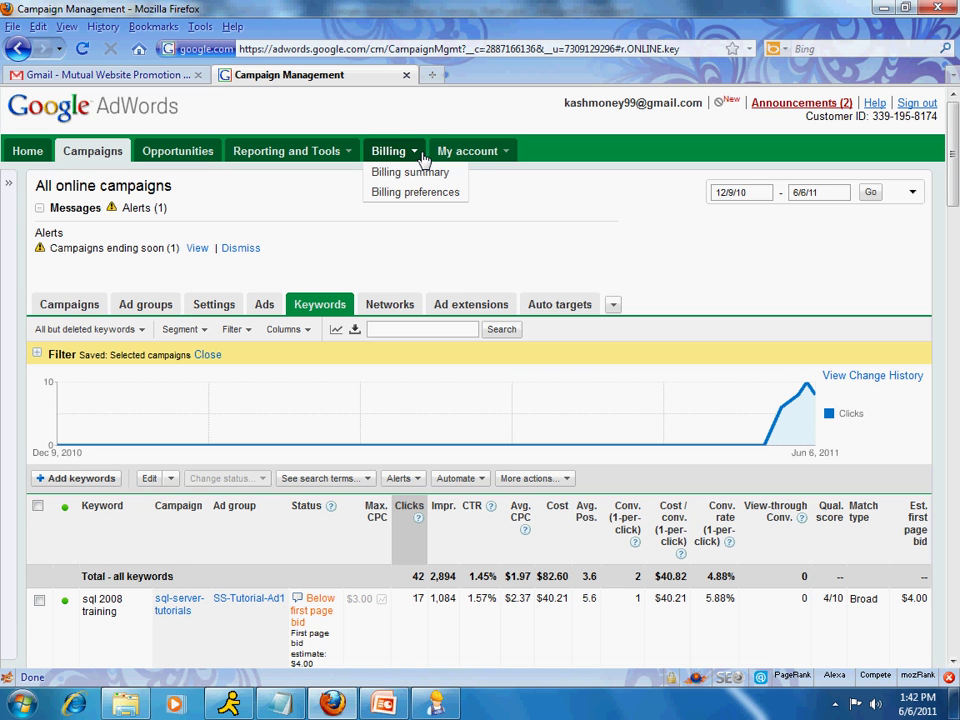
{"action": "left_click", "coordinate": [421, 173]}
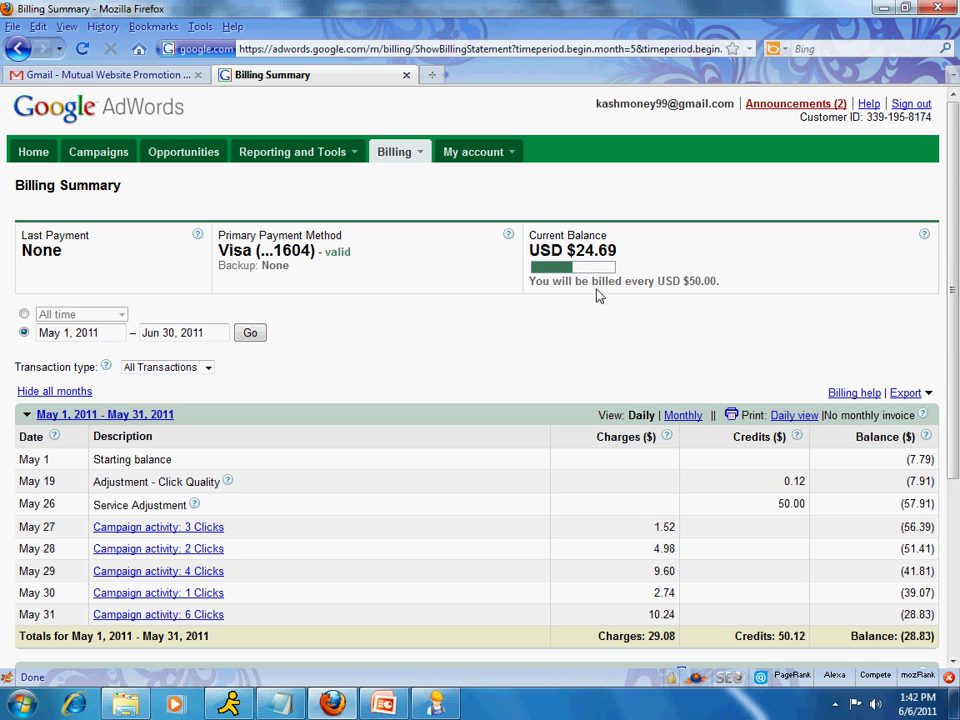
{"action": "scroll", "coordinate": [572, 350], "scroll_direction": "down", "scroll_amount": 5}
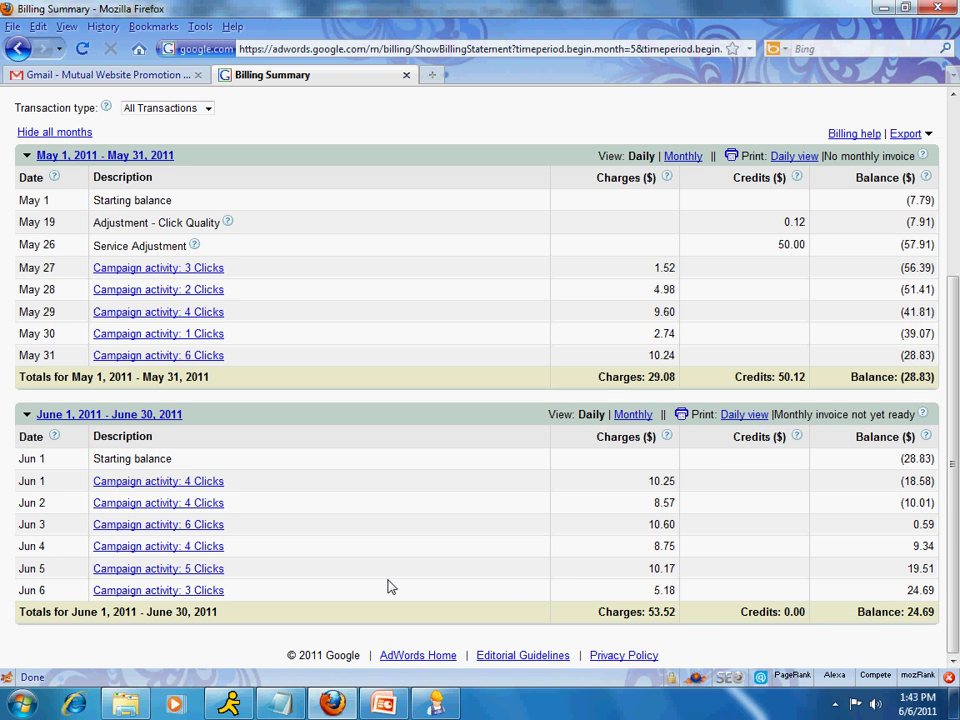
View the Jun 5 campaign activity, highlight sql-server-tutorials, and go back to the summary
{"action": "left_click", "coordinate": [207, 569]}
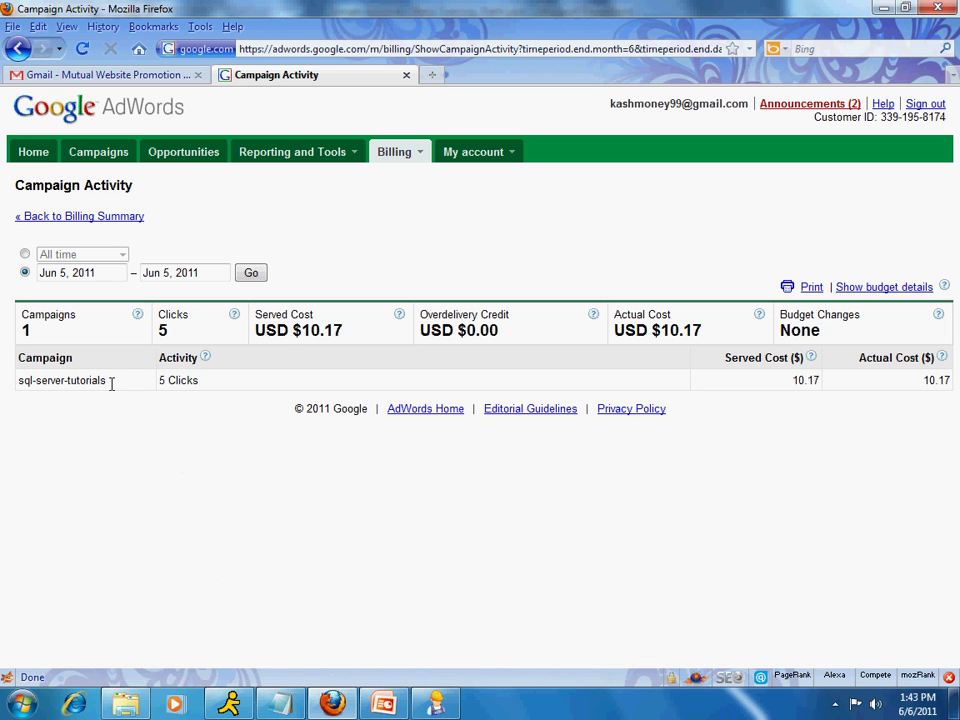
{"action": "left_click_drag", "start_coordinate": [110, 383], "coordinate": [5, 388]}
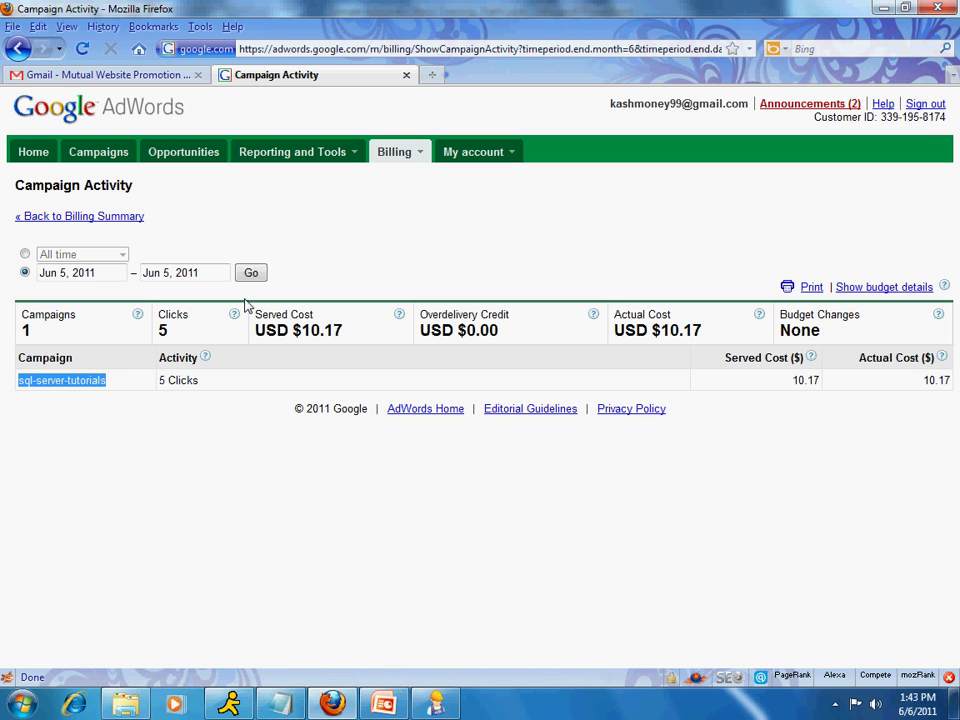
{"action": "key", "text": "alt+Left"}
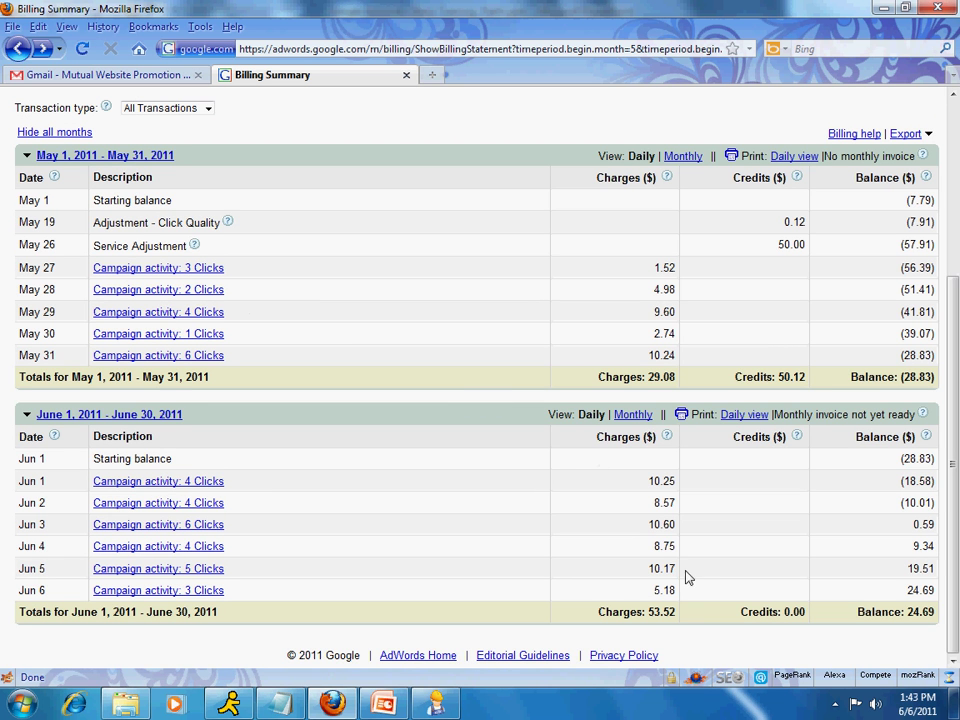
Highlight the Jun 4 charge 8.75 and the May 30 charge 2.74 in the billing table
{"action": "left_click_drag", "start_coordinate": [676, 556], "coordinate": [643, 553]}
{"action": "left_click_drag", "start_coordinate": [679, 335], "coordinate": [652, 343]}
{"action": "scroll", "coordinate": [658, 530], "scroll_direction": "up", "scroll_amount": 3}
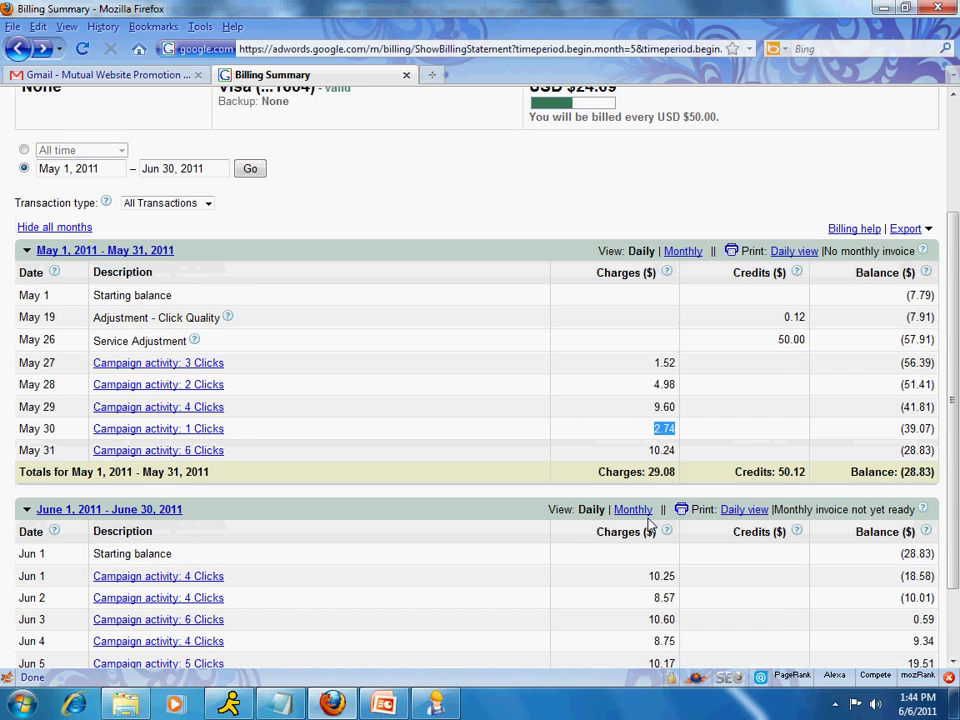
{"action": "scroll", "coordinate": [652, 526], "scroll_direction": "down", "scroll_amount": 3}
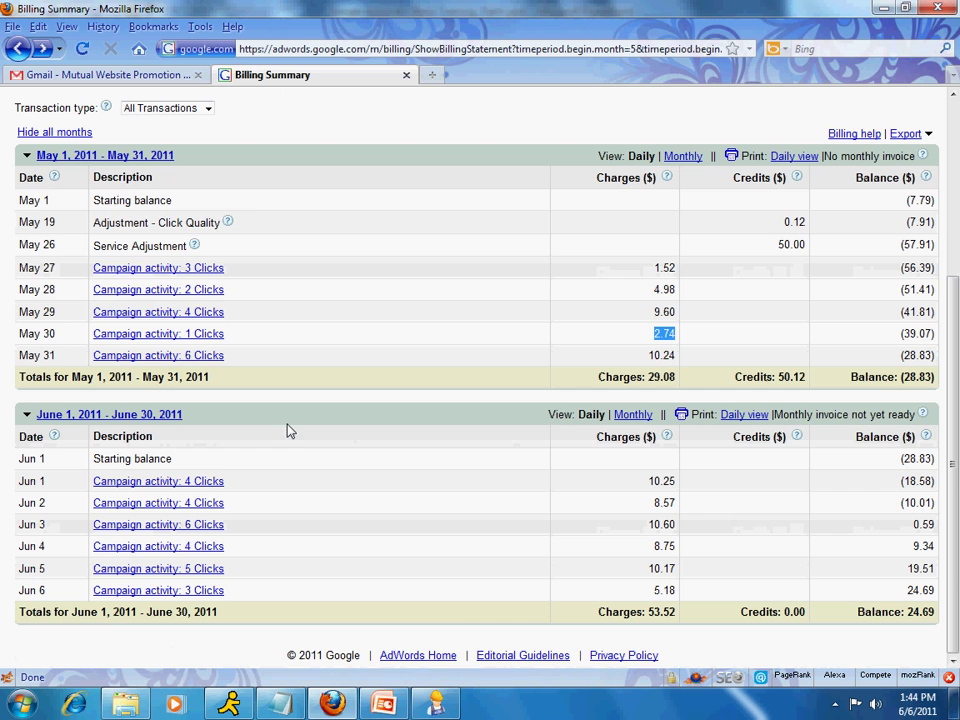
Back in PowerPoint, show slide 5 'Reports, Reports, Reports …' and place the cursor in its bullets
{"action": "left_click", "coordinate": [380, 705]}
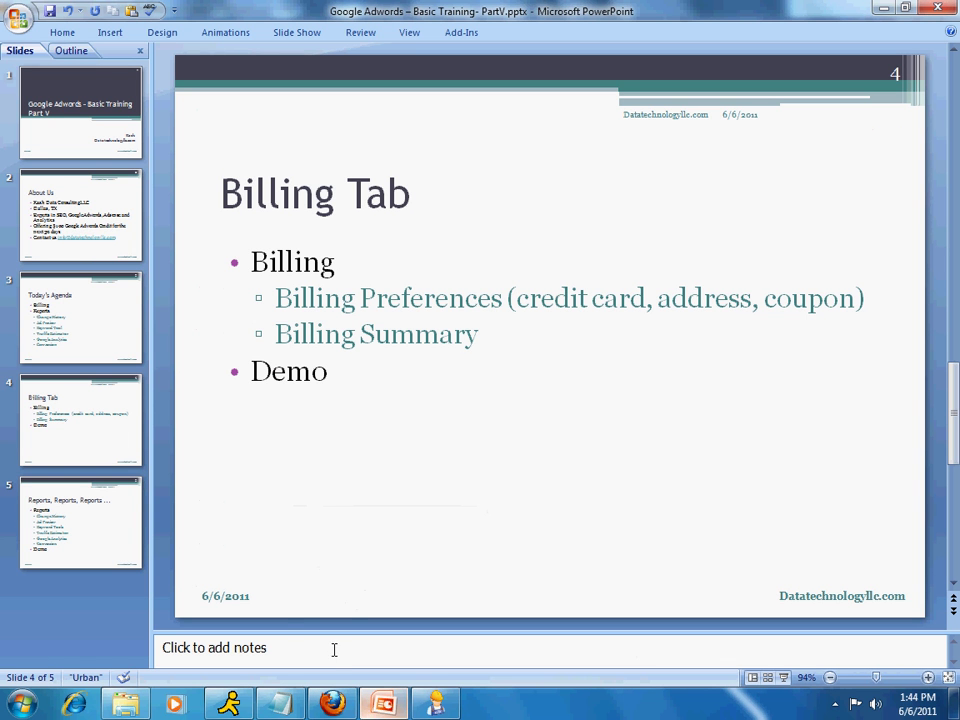
{"action": "left_click", "coordinate": [116, 525]}
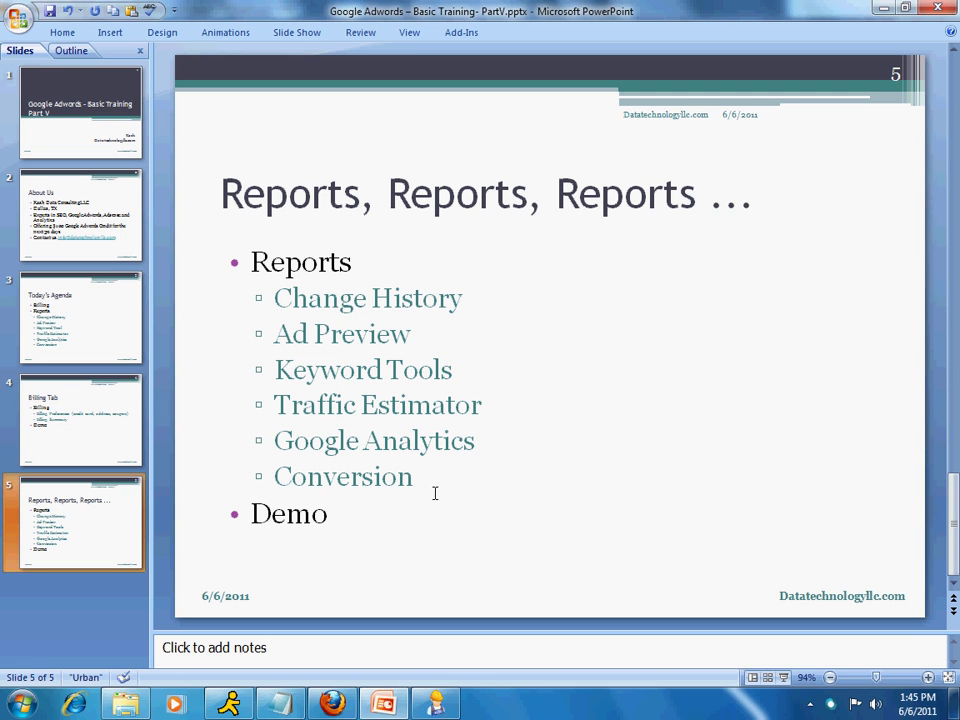
{"action": "left_click", "coordinate": [277, 303]}
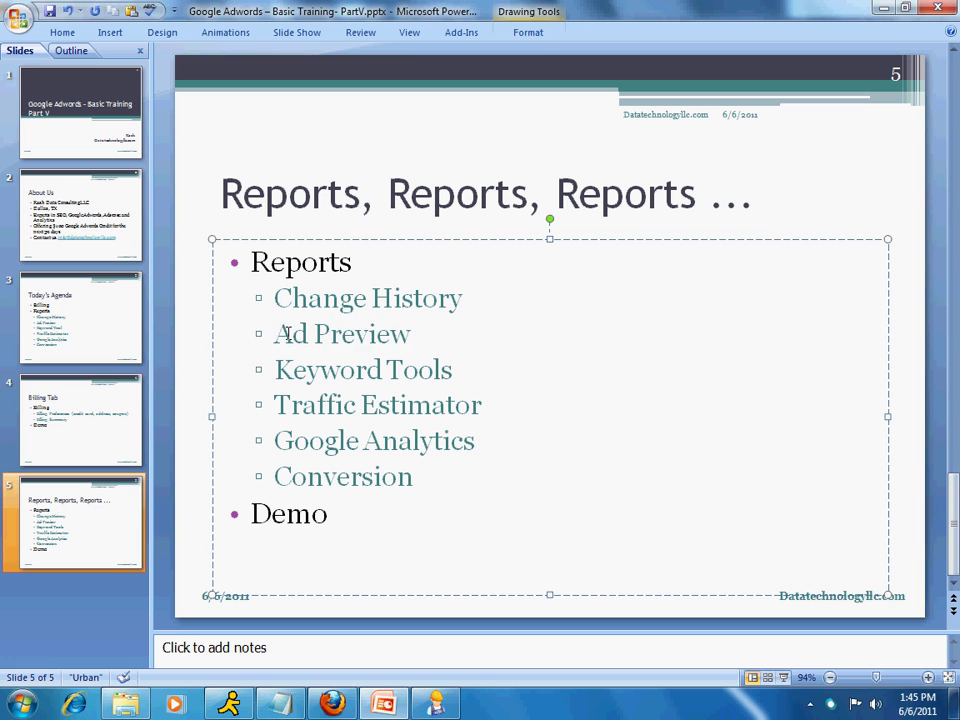
Change the 'Keyword Tools' bullet to 'Keyword Tool'
{"action": "triple_click", "coordinate": [284, 333]}
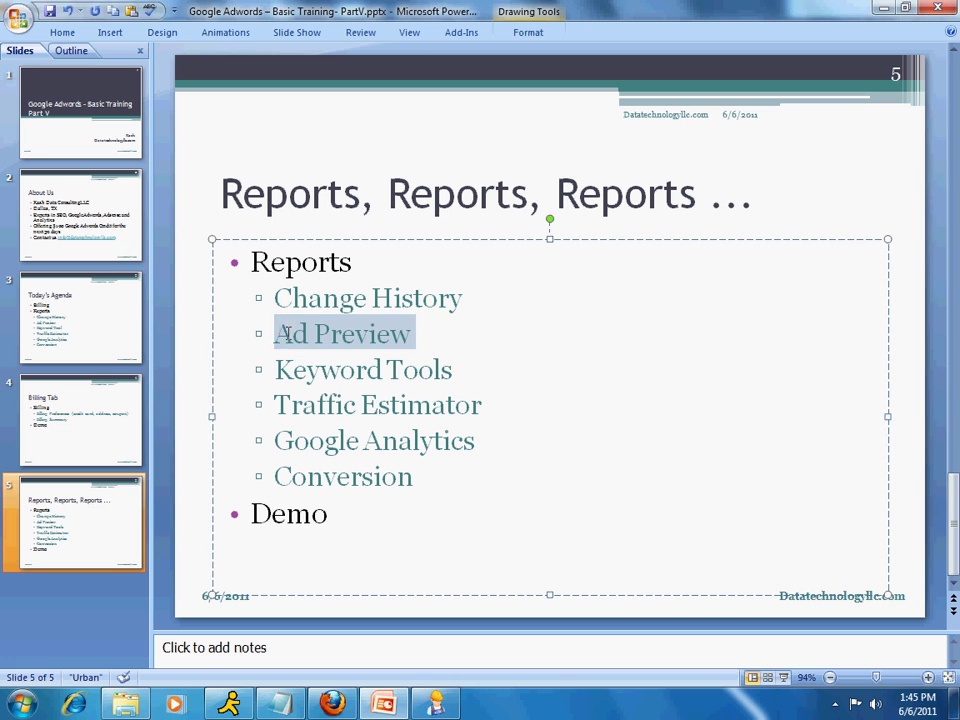
{"action": "key", "text": "Down"}
{"action": "key", "text": "Home"}
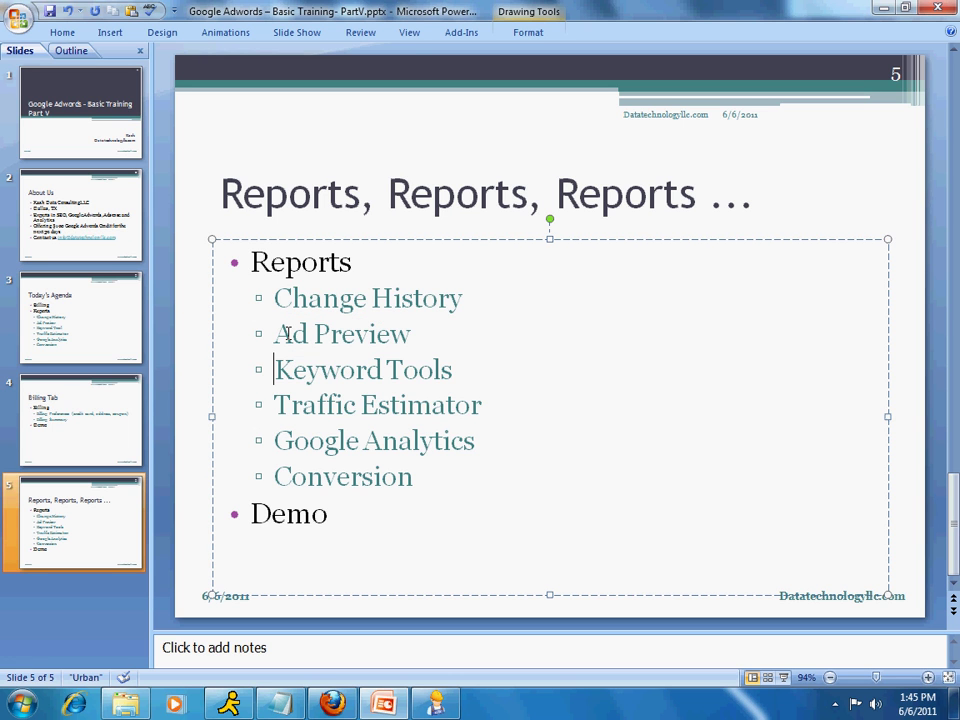
{"action": "key", "text": "shift+End"}
{"action": "key", "text": "Left"}
{"action": "key", "text": "End"}
{"action": "key", "text": "BackSpace"}
Highlight the Traffic Estimator, Google Analytics and Conversion bullets in turn
{"action": "key", "text": "Down"}
{"action": "key", "text": "Home"}
{"action": "key", "text": "shift+End"}
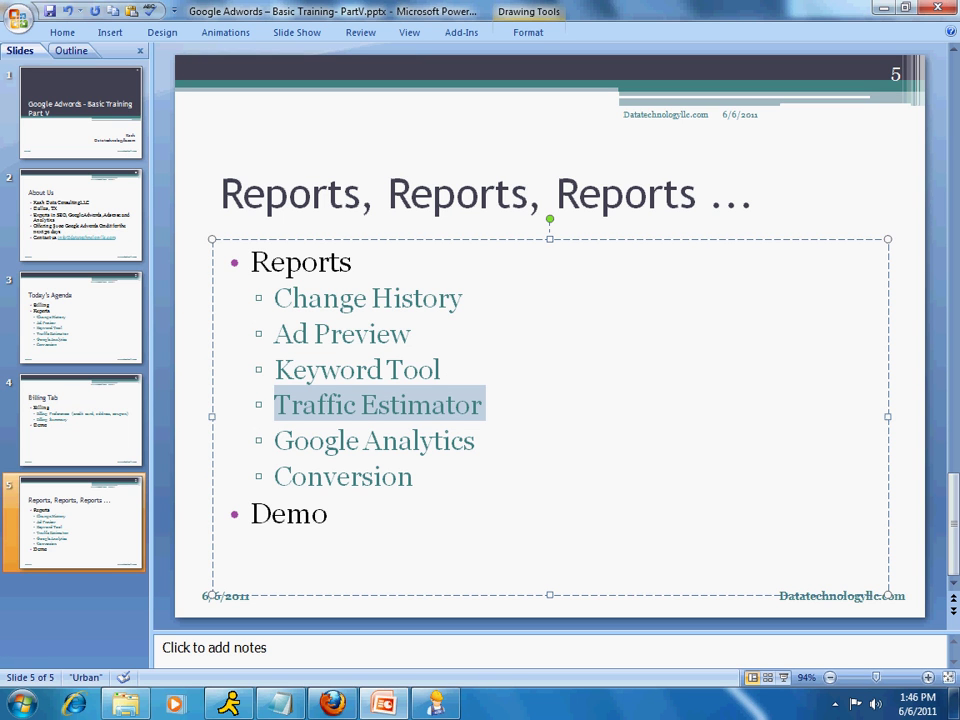
{"action": "key", "text": "Down"}
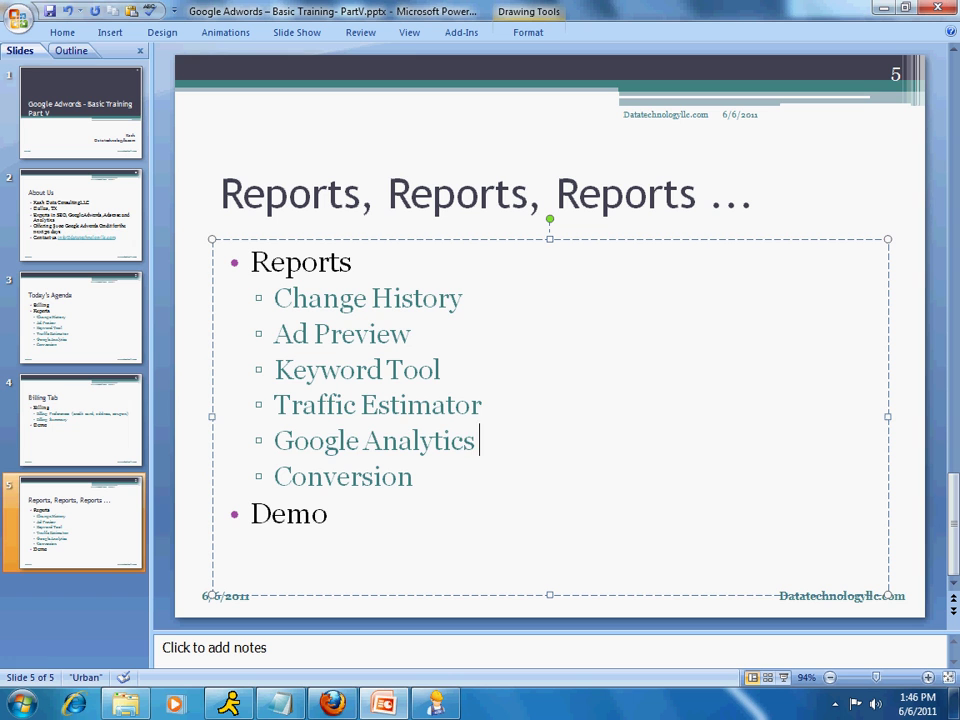
{"action": "key", "text": "Home"}
{"action": "key", "text": "shift+End"}
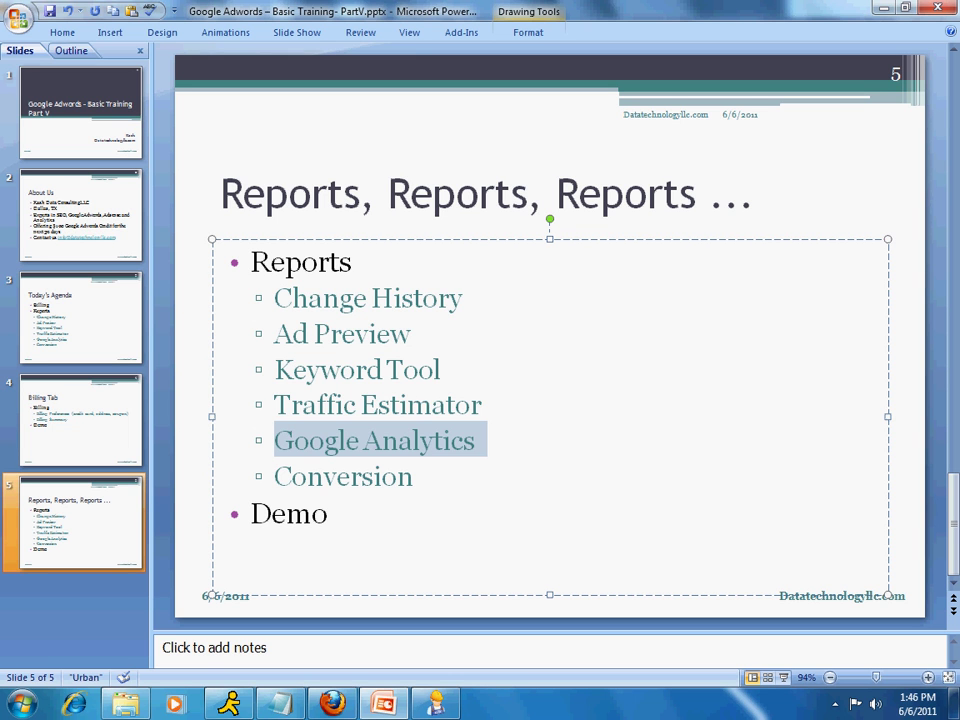
{"action": "key", "text": "Down"}
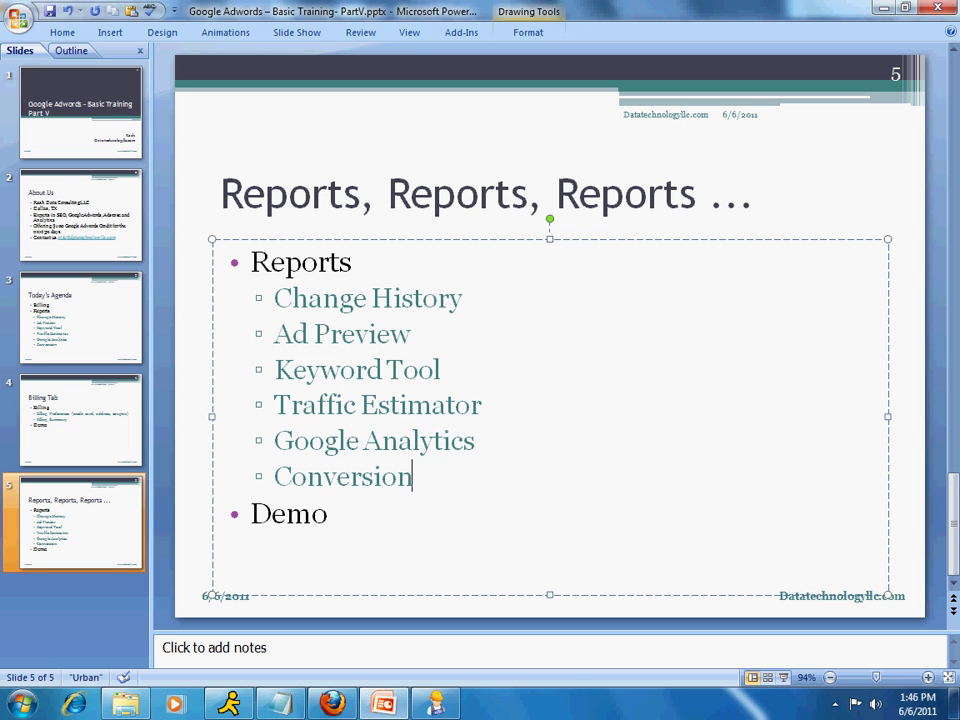
{"action": "key", "text": "shift+Home"}
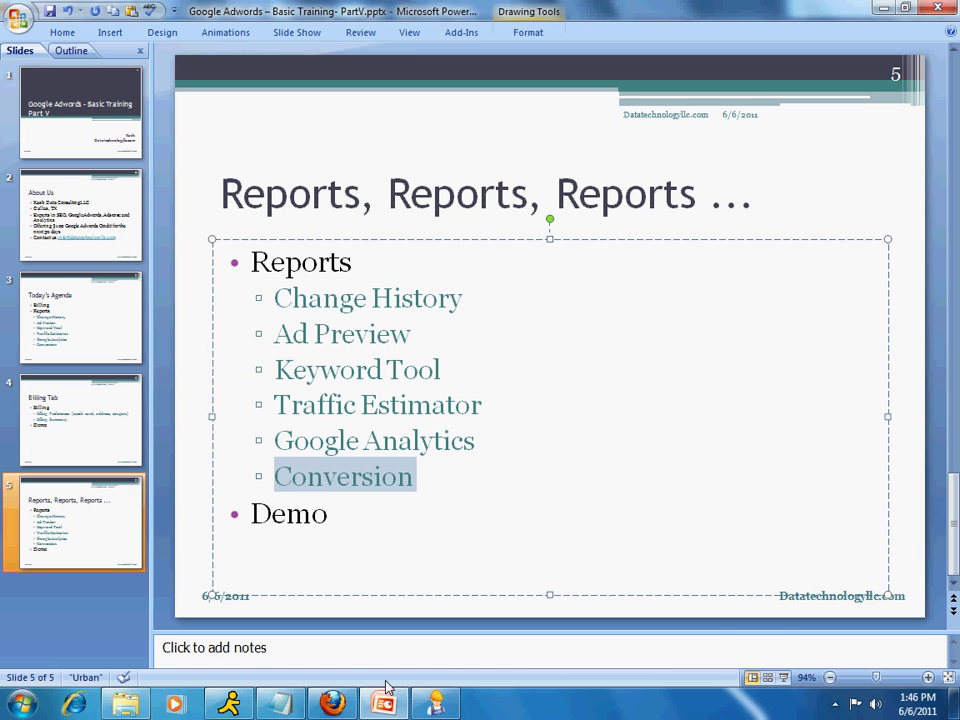
In AdWords, go from the billing page to All online campaigns and show its Keywords view
{"action": "left_click", "coordinate": [350, 710]}
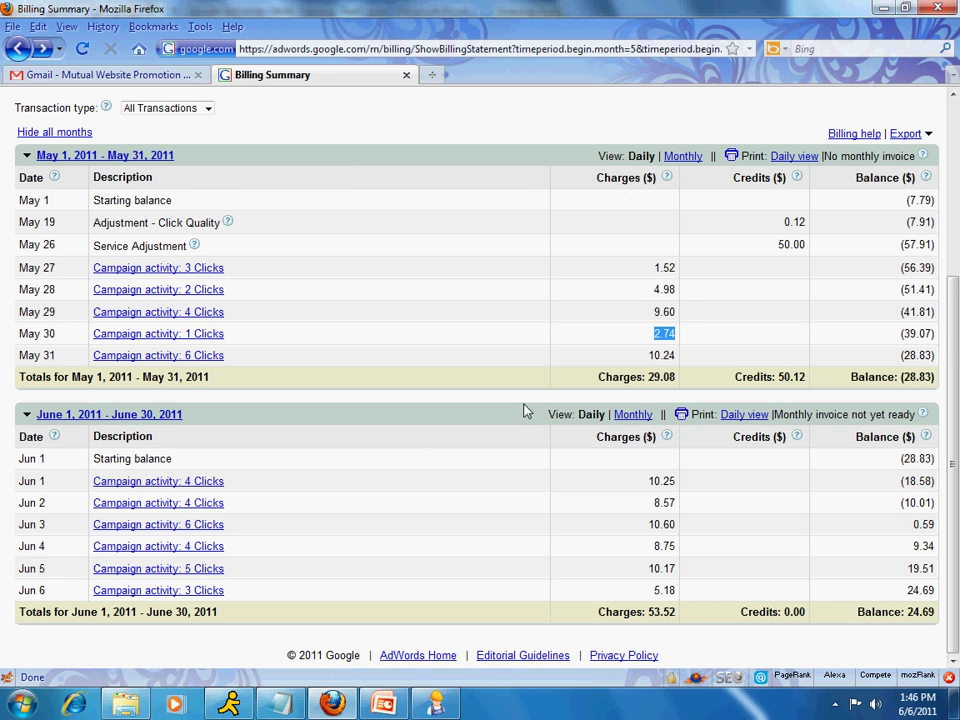
{"action": "scroll", "coordinate": [523, 409], "scroll_direction": "up", "scroll_amount": 5}
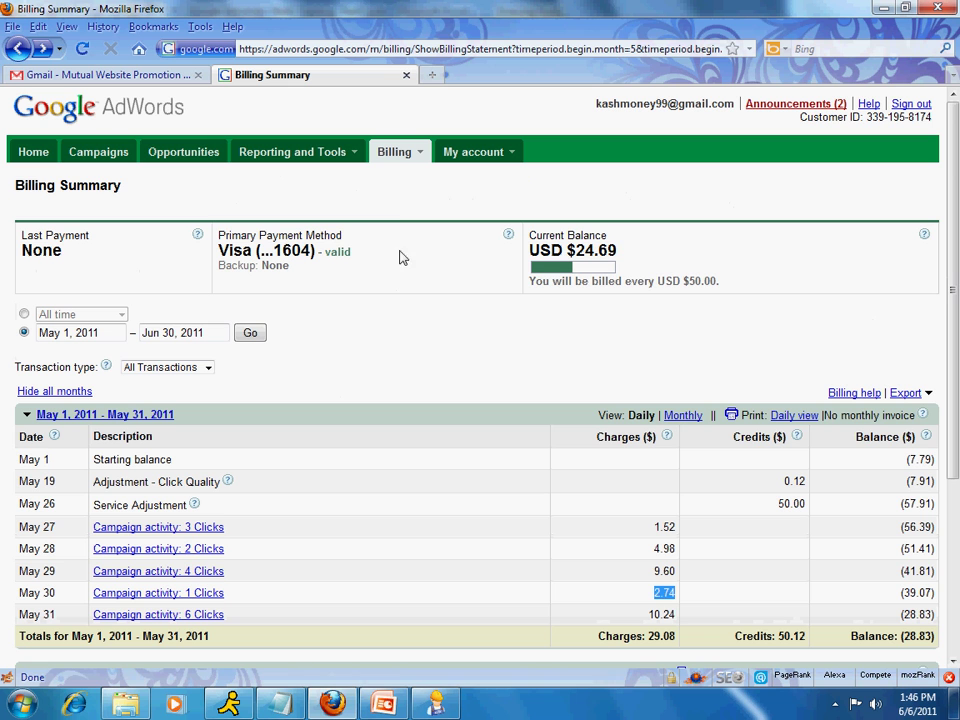
{"action": "left_click", "coordinate": [390, 170]}
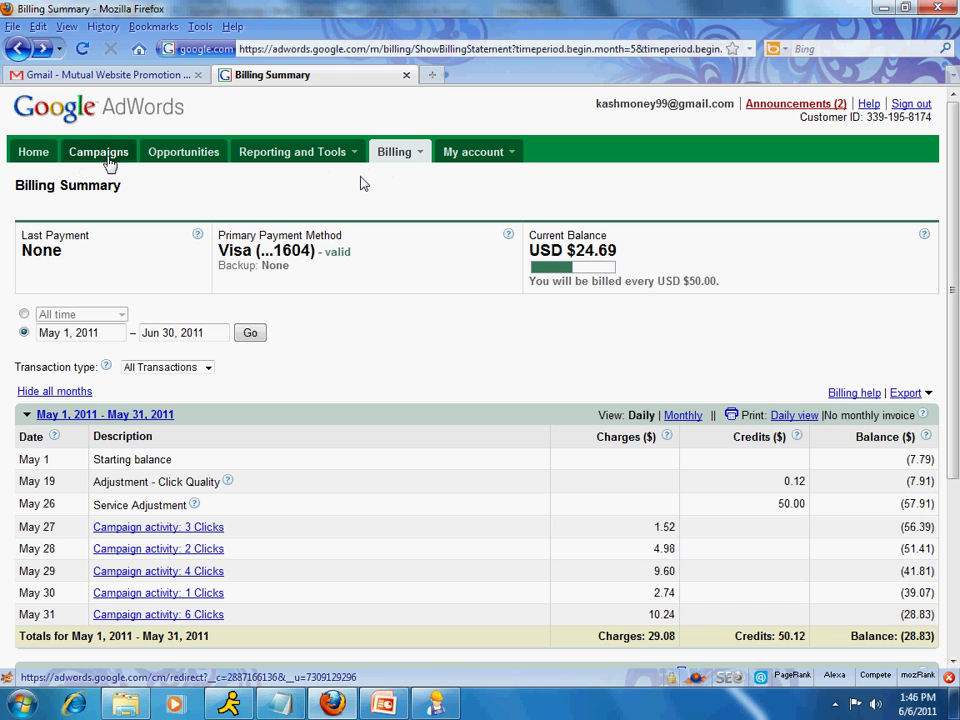
{"action": "left_click", "coordinate": [100, 155]}
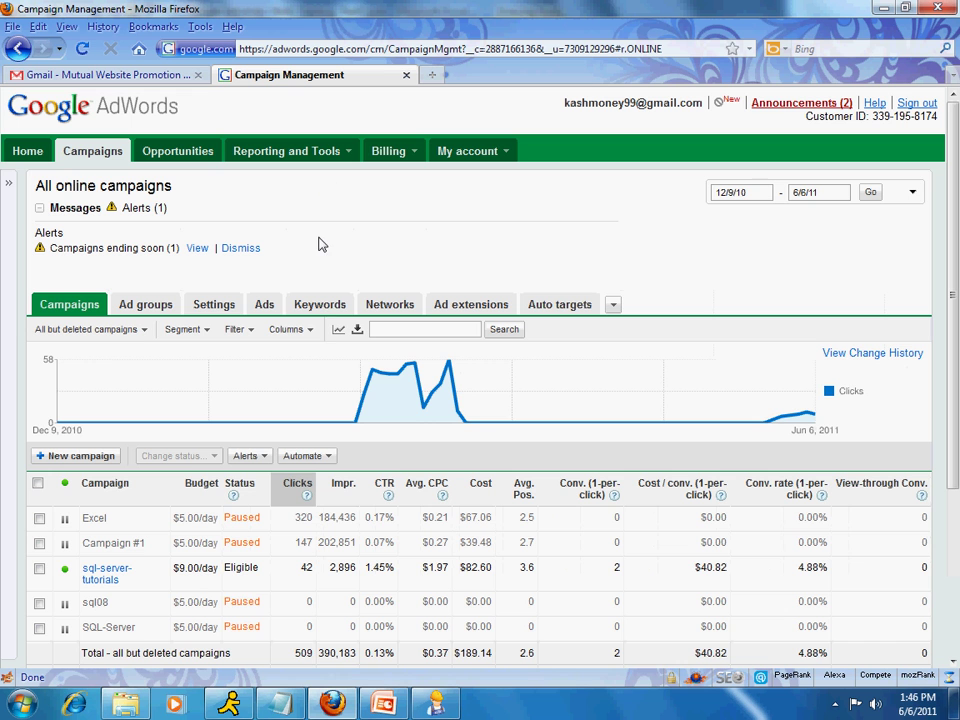
{"action": "left_click", "coordinate": [321, 308]}
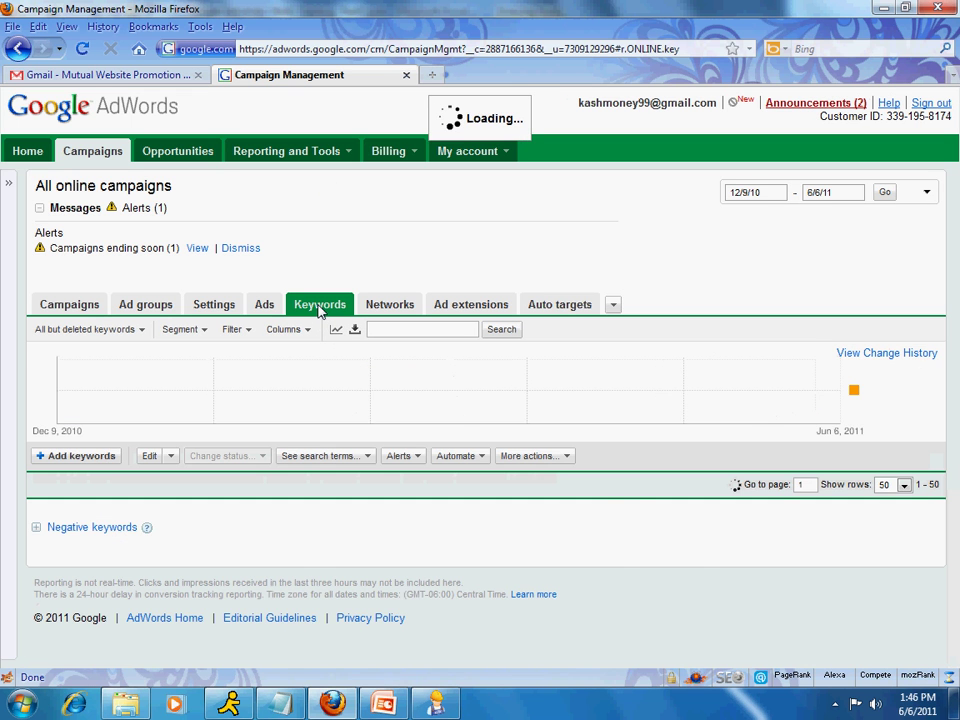
Apply the saved 'Selected campaigns' filter so only sql-server-tutorials keywords remain
{"action": "scroll", "coordinate": [320, 311], "scroll_direction": "down", "scroll_amount": 3}
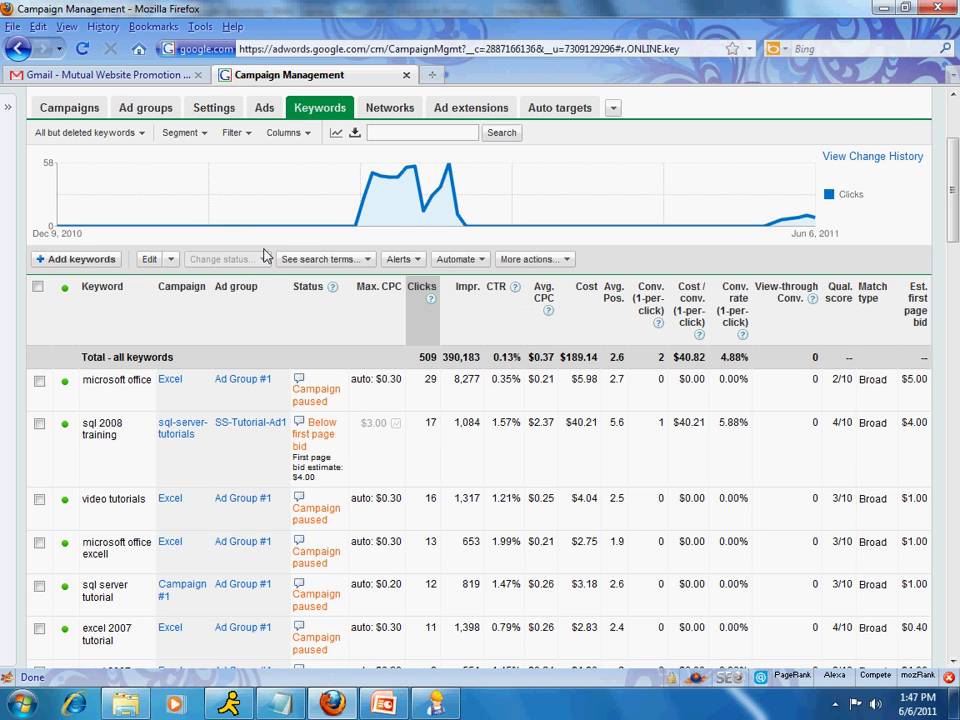
{"action": "left_click", "coordinate": [236, 132]}
{"action": "left_click", "coordinate": [245, 272]}
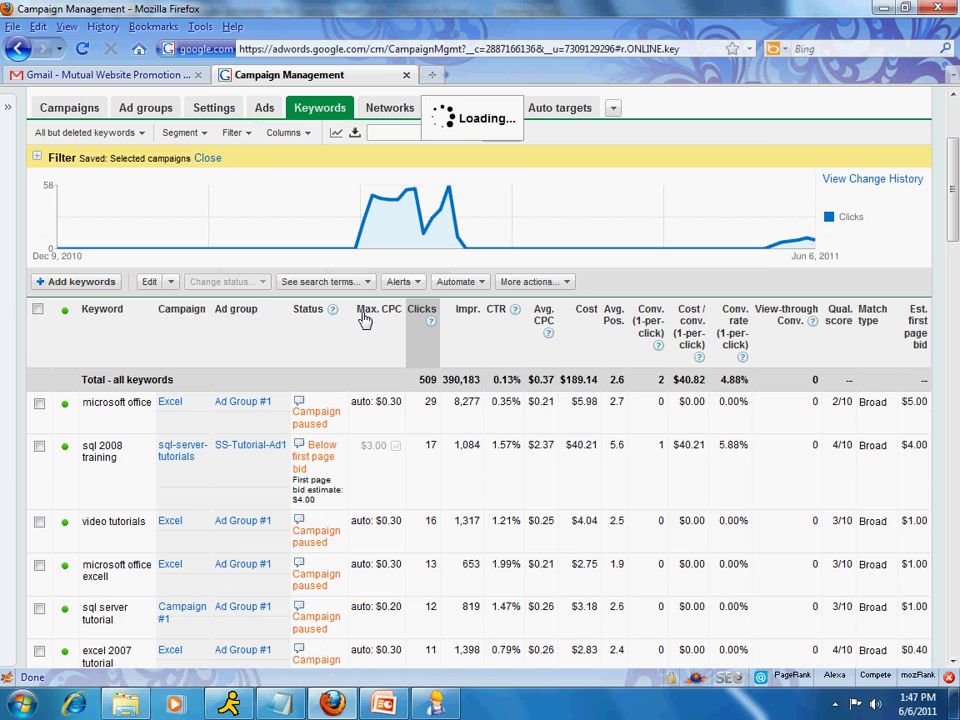
{"action": "scroll", "coordinate": [463, 390], "scroll_direction": "down", "scroll_amount": 2}
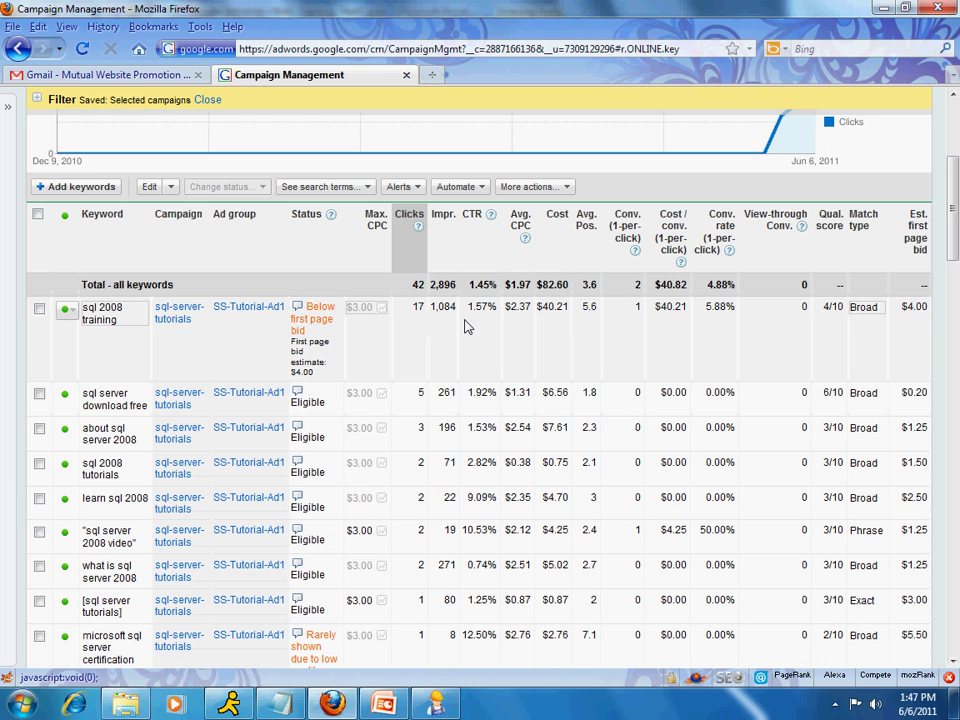
Sort keywords by CTR, highest first, and tick 'sql server 2008 video'
{"action": "left_click", "coordinate": [481, 248]}
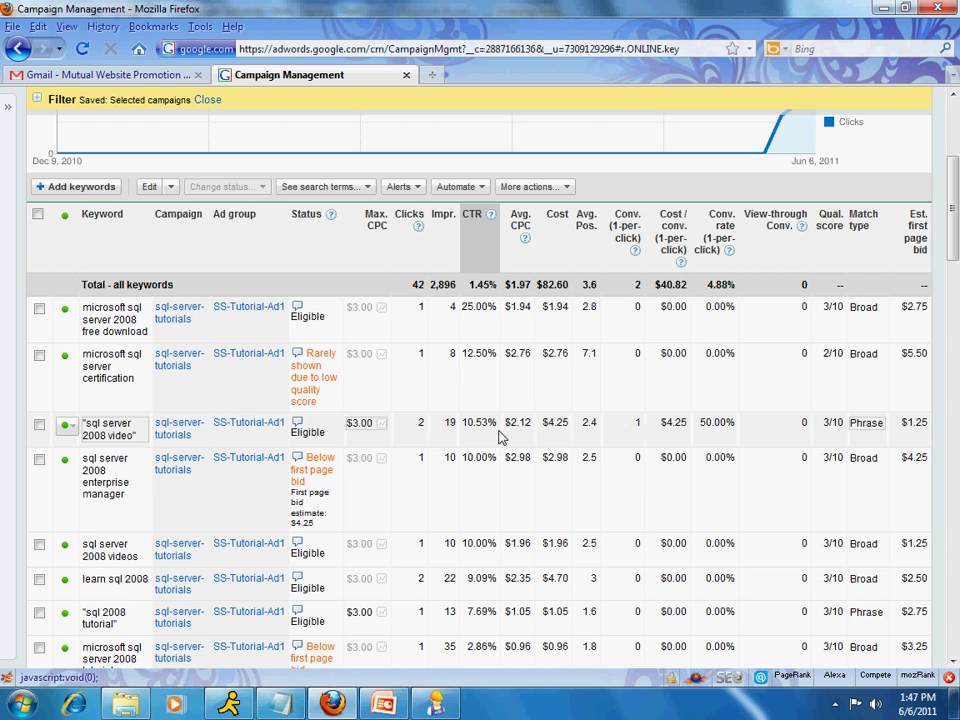
{"action": "left_click", "coordinate": [35, 426]}
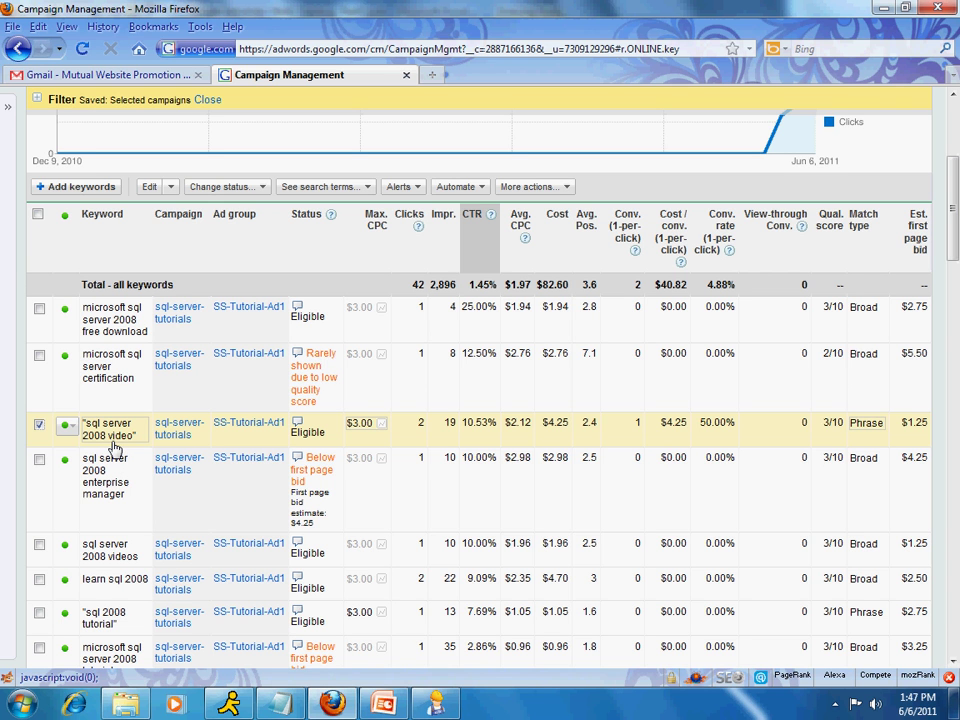
In Notepad's adwords-sql-campaign.txt, highlight the 'sql 2008 videos' and 'learn sql server 2008 video' lines
{"action": "left_click", "coordinate": [278, 706]}
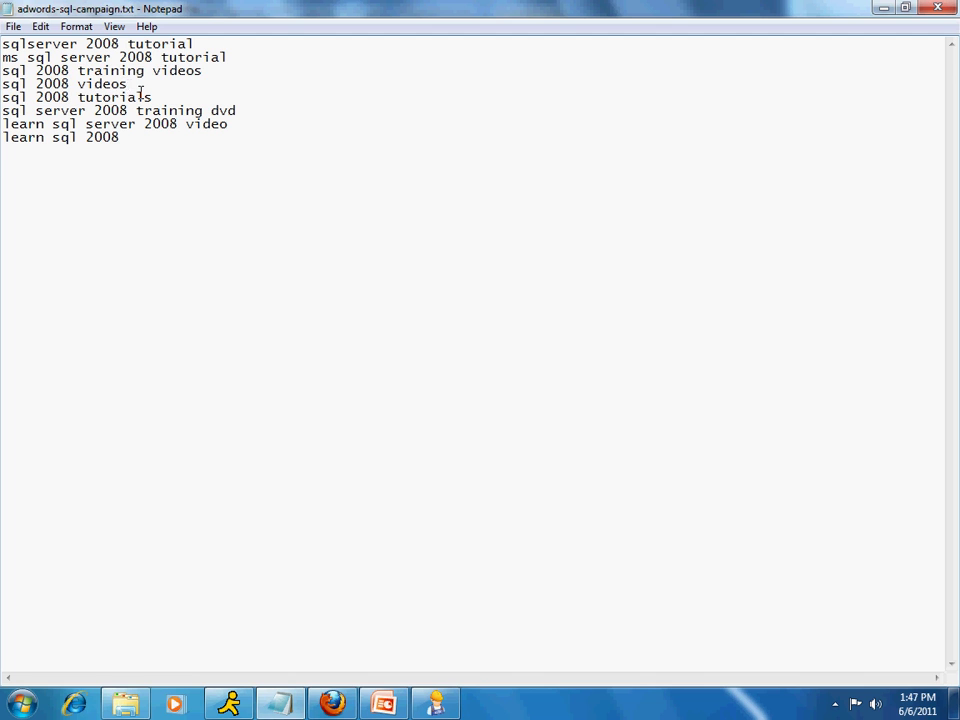
{"action": "left_click_drag", "start_coordinate": [131, 86], "coordinate": [3, 84]}
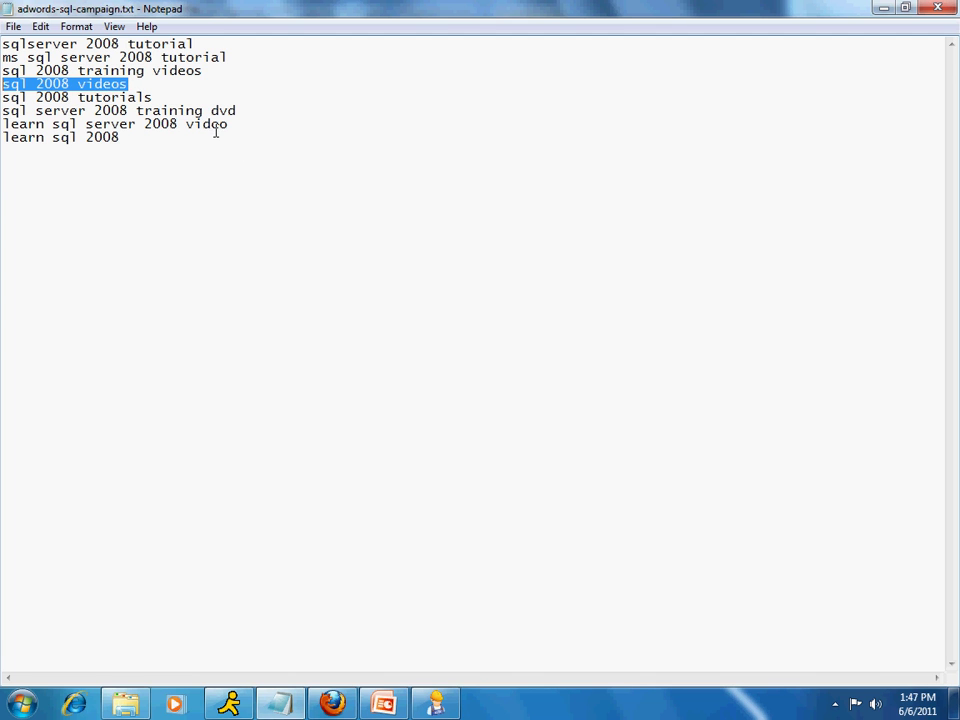
{"action": "left_click_drag", "start_coordinate": [229, 124], "coordinate": [5, 128]}
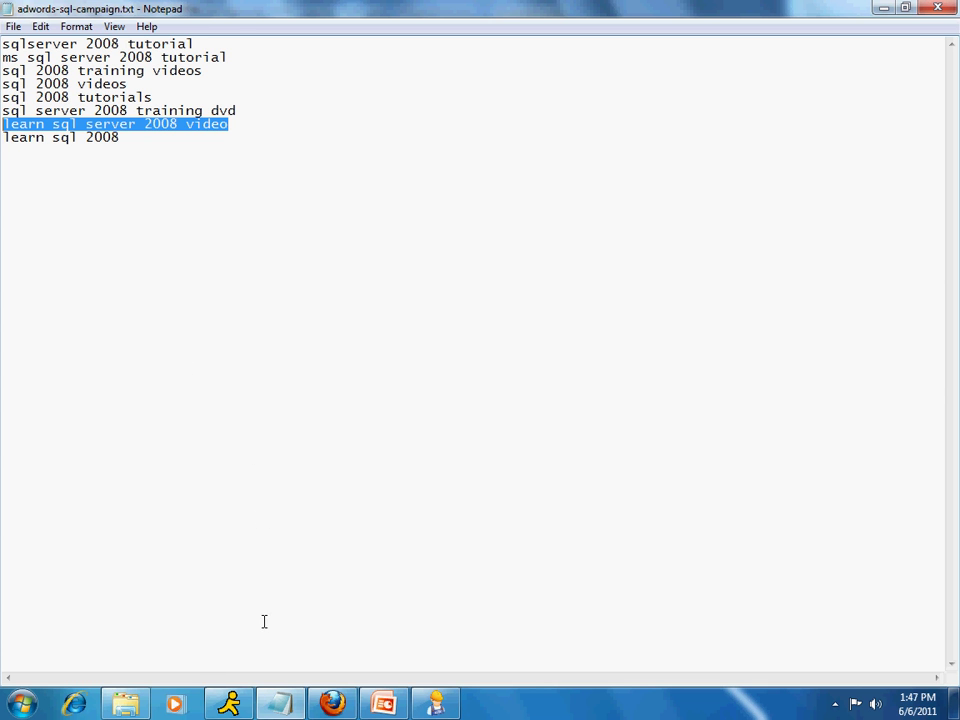
Back in the AdWords keyword table, untick 'sql server 2008 video' and show the filter options
{"action": "left_click", "coordinate": [322, 706]}
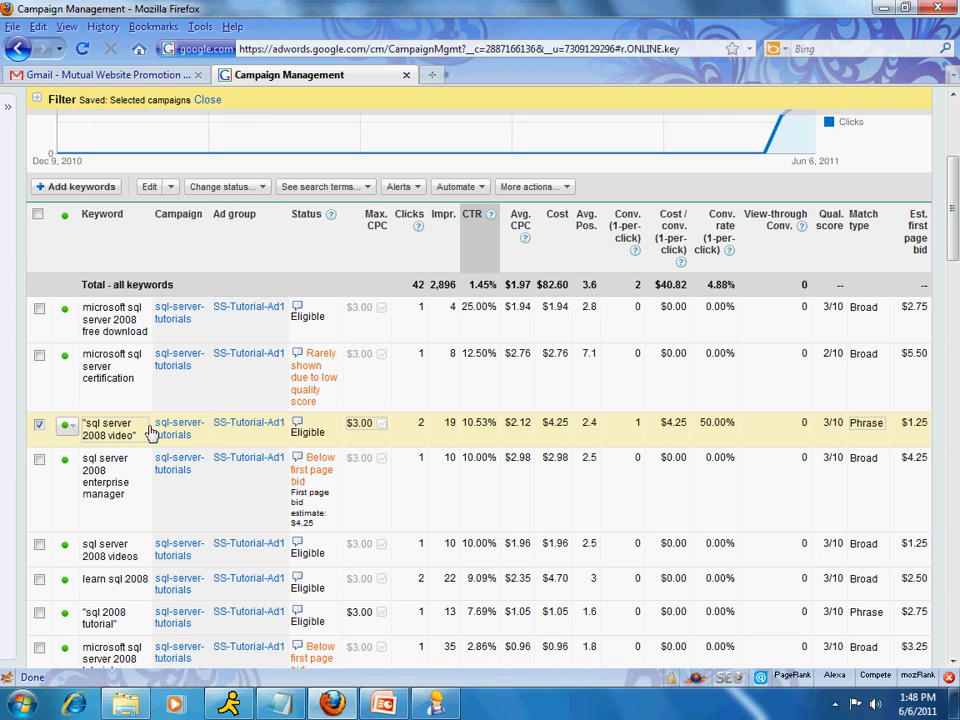
{"action": "left_click", "coordinate": [39, 424]}
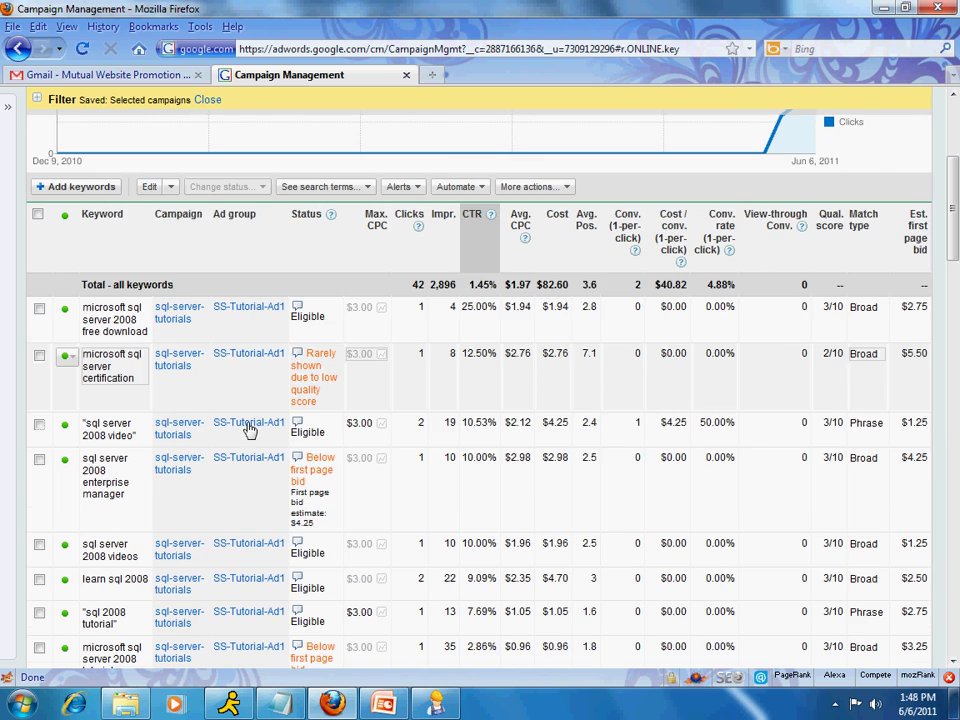
{"action": "scroll", "coordinate": [249, 430], "scroll_direction": "up", "scroll_amount": 3}
{"action": "left_click", "coordinate": [250, 232]}
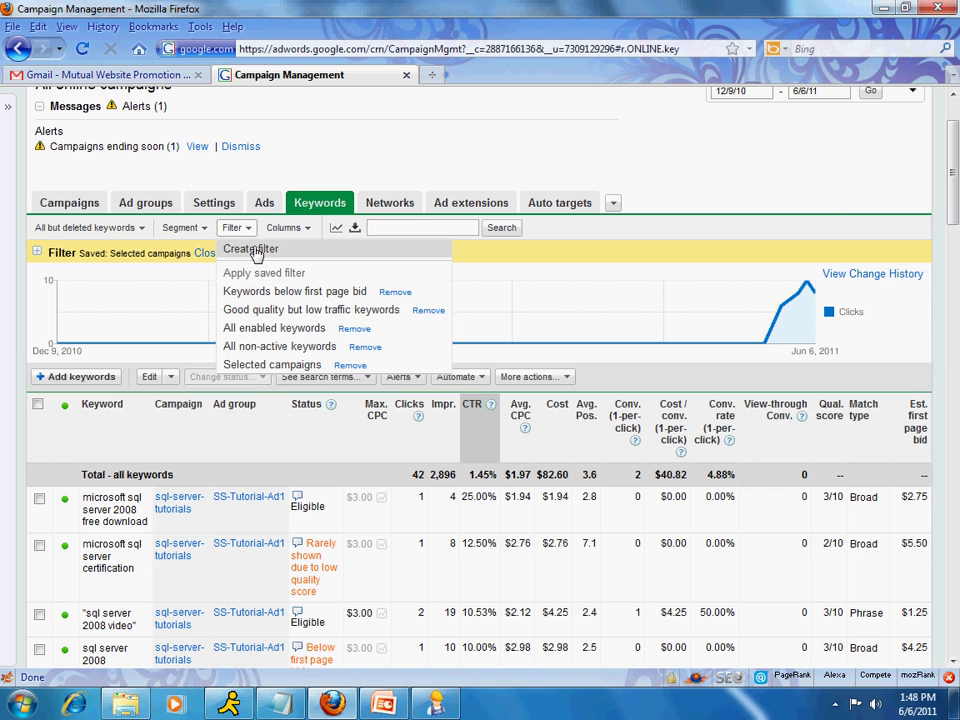
Expand the campaign keyword filter and add a second condition: Clicks = 0
{"action": "left_click", "coordinate": [256, 250]}
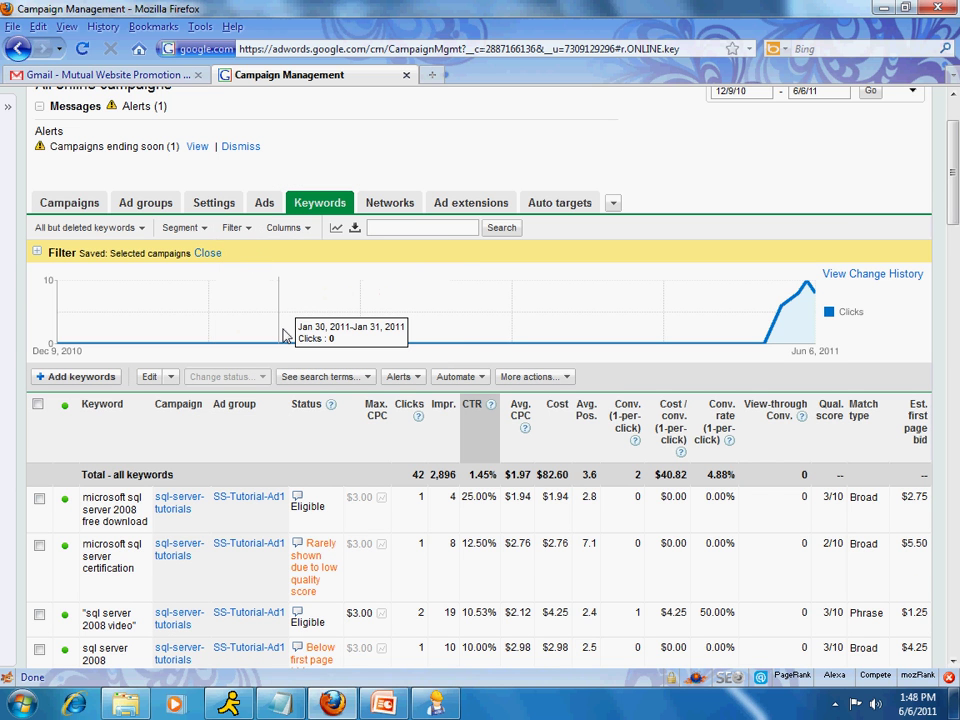
{"action": "left_click", "coordinate": [39, 254]}
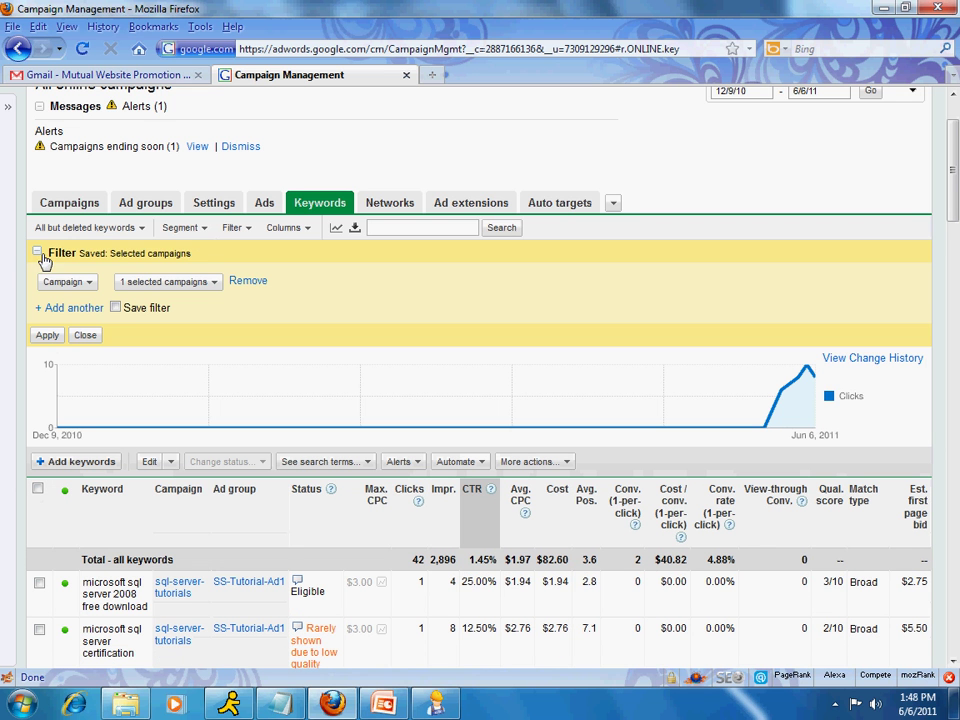
{"action": "left_click", "coordinate": [64, 310]}
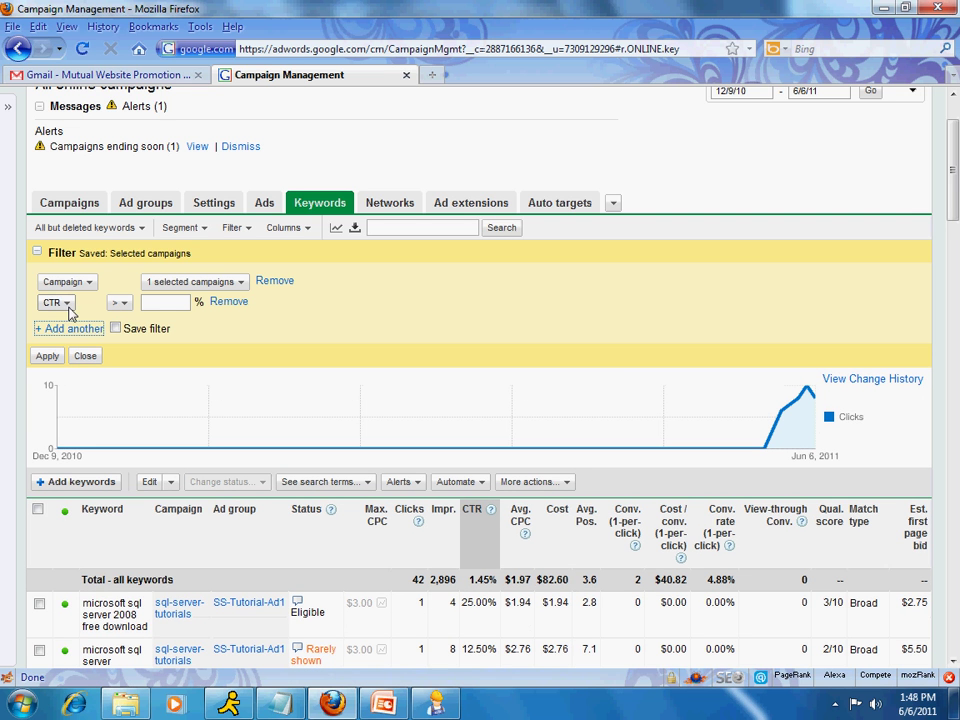
{"action": "left_click", "coordinate": [66, 303]}
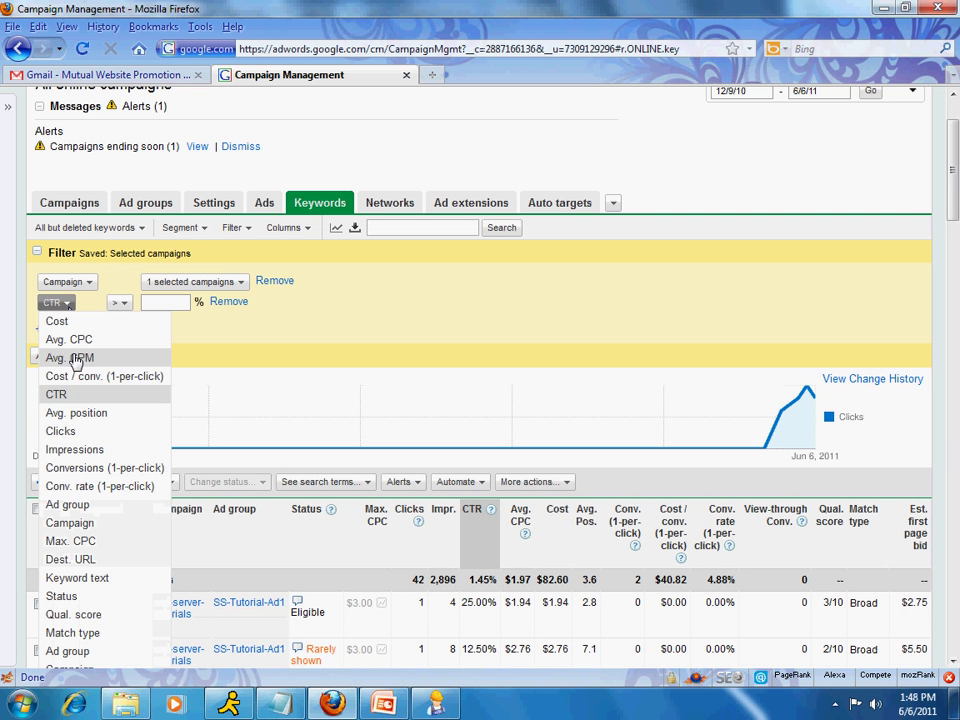
{"action": "left_click", "coordinate": [61, 431]}
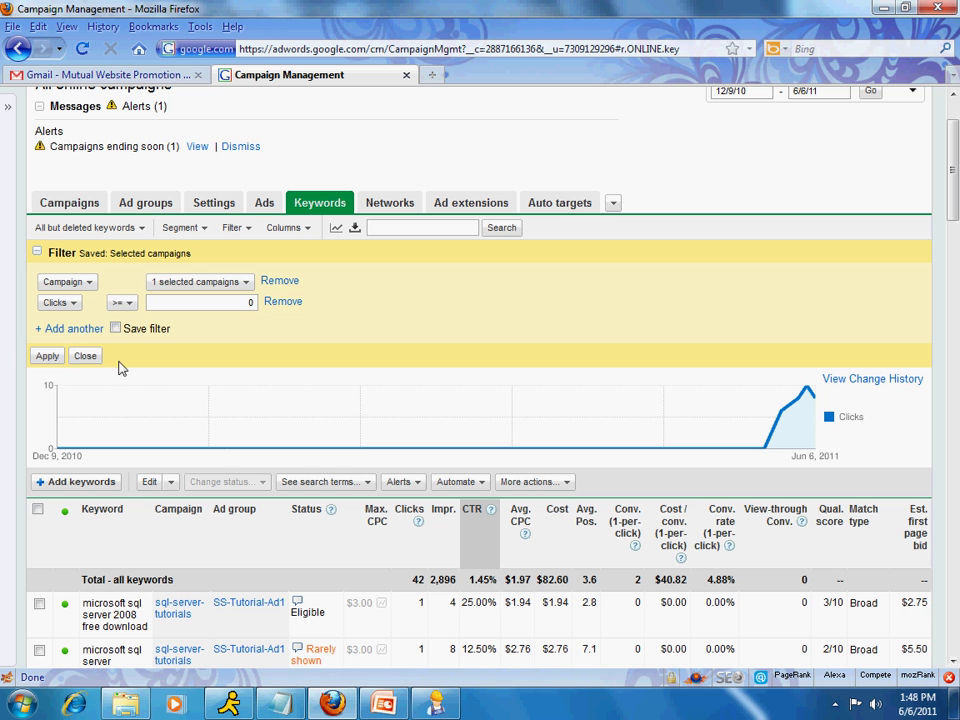
{"action": "left_click", "coordinate": [123, 304]}
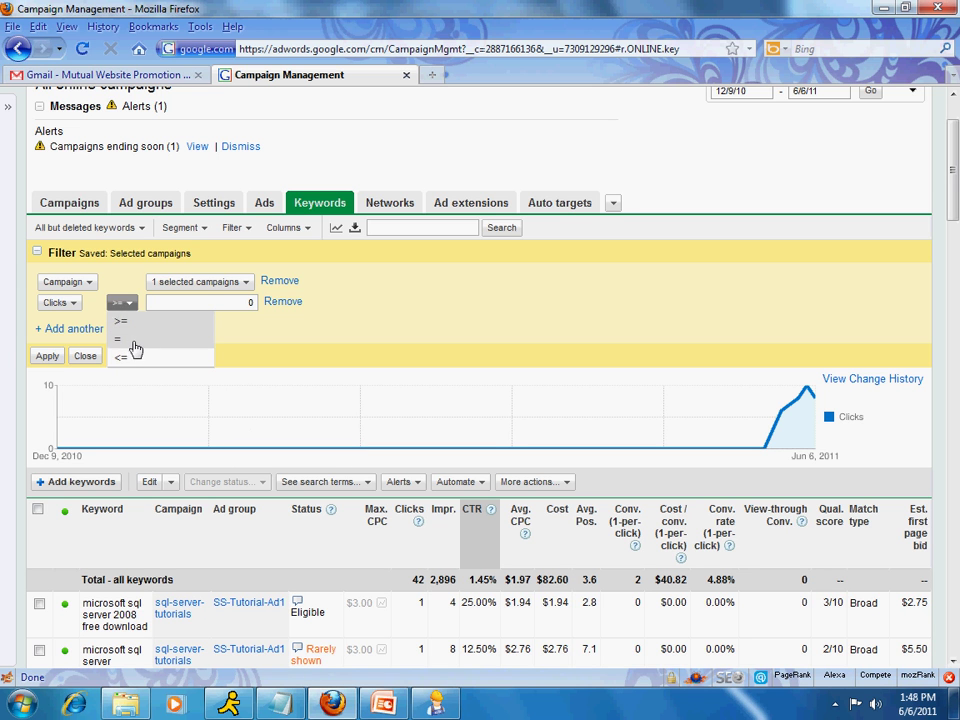
{"action": "left_click", "coordinate": [130, 341]}
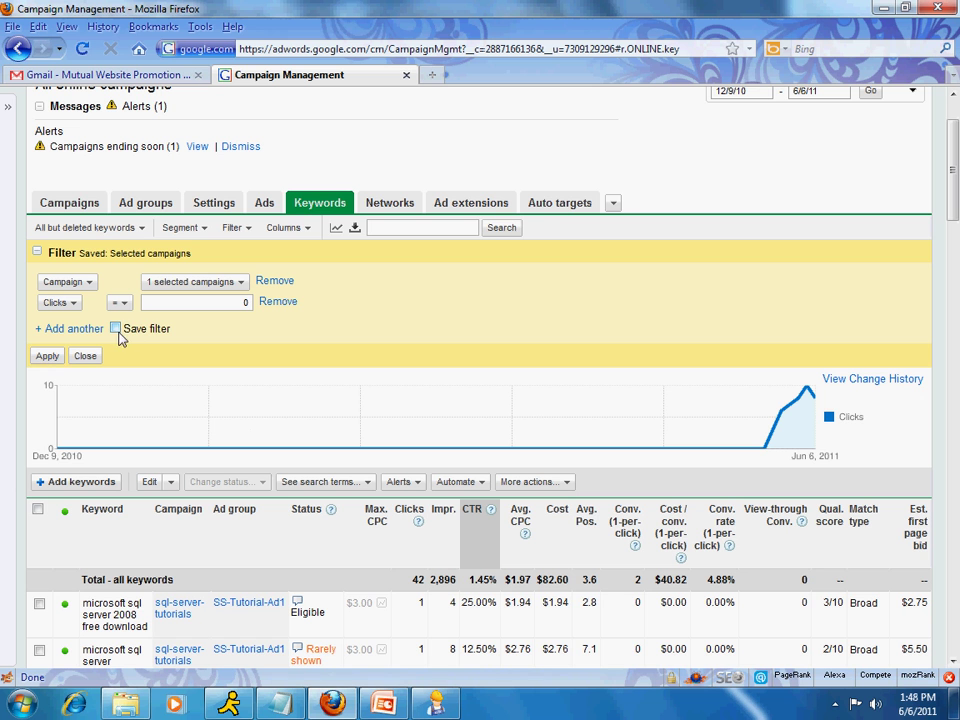
Apply the filter and scroll through the zero-click sql-server-tutorials keywords
{"action": "left_click", "coordinate": [42, 357]}
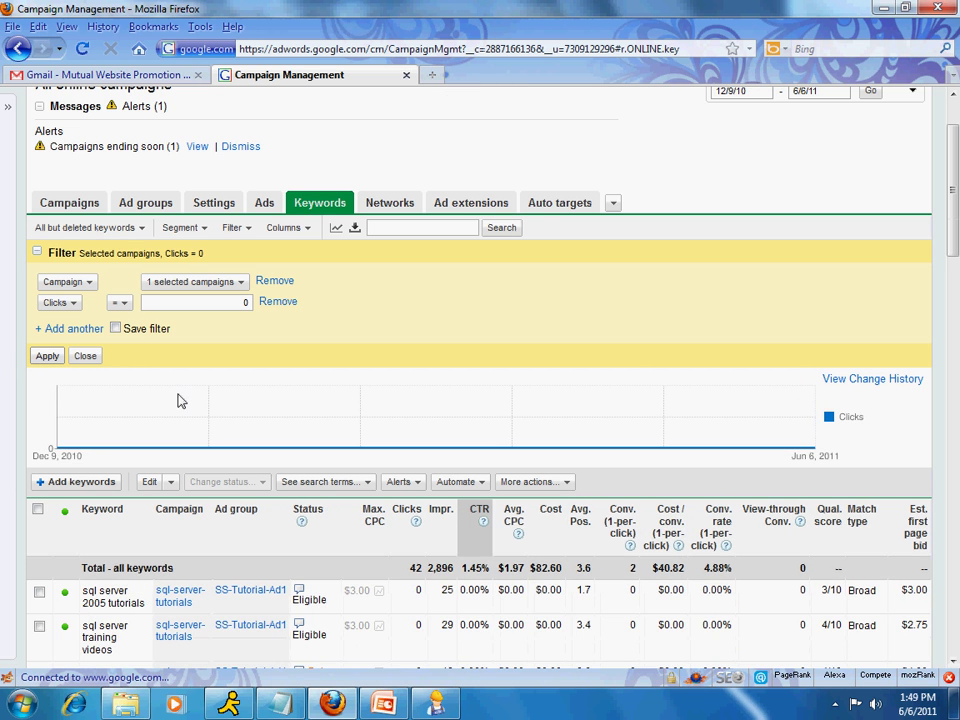
{"action": "scroll", "coordinate": [208, 405], "scroll_direction": "down", "scroll_amount": 2}
{"action": "scroll", "coordinate": [208, 405], "scroll_direction": "down", "scroll_amount": 2}
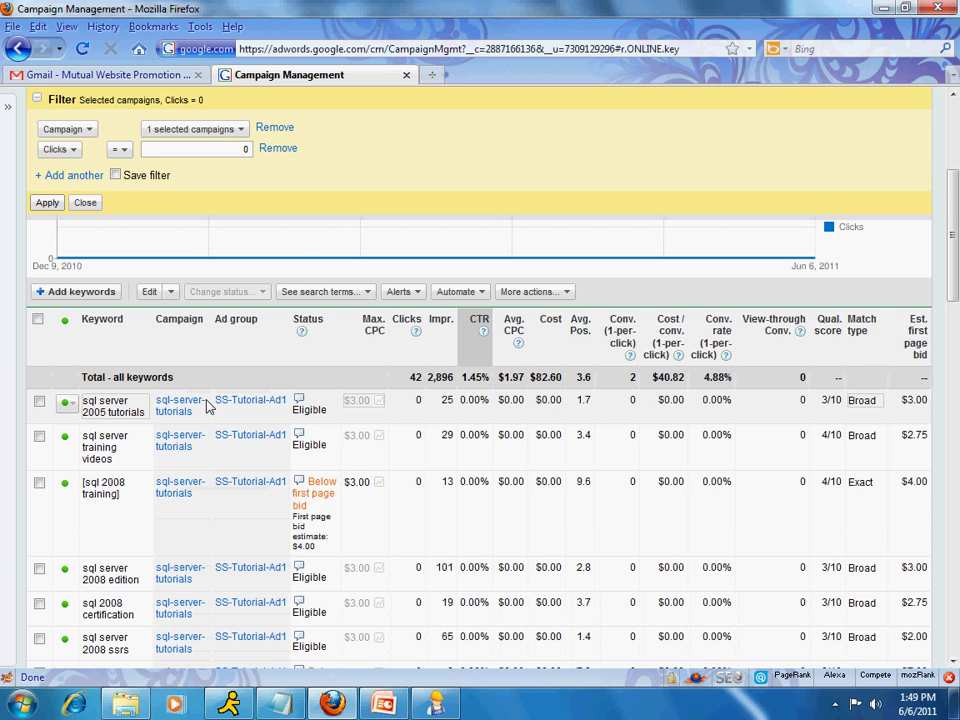
{"action": "scroll", "coordinate": [208, 405], "scroll_direction": "down", "scroll_amount": 6}
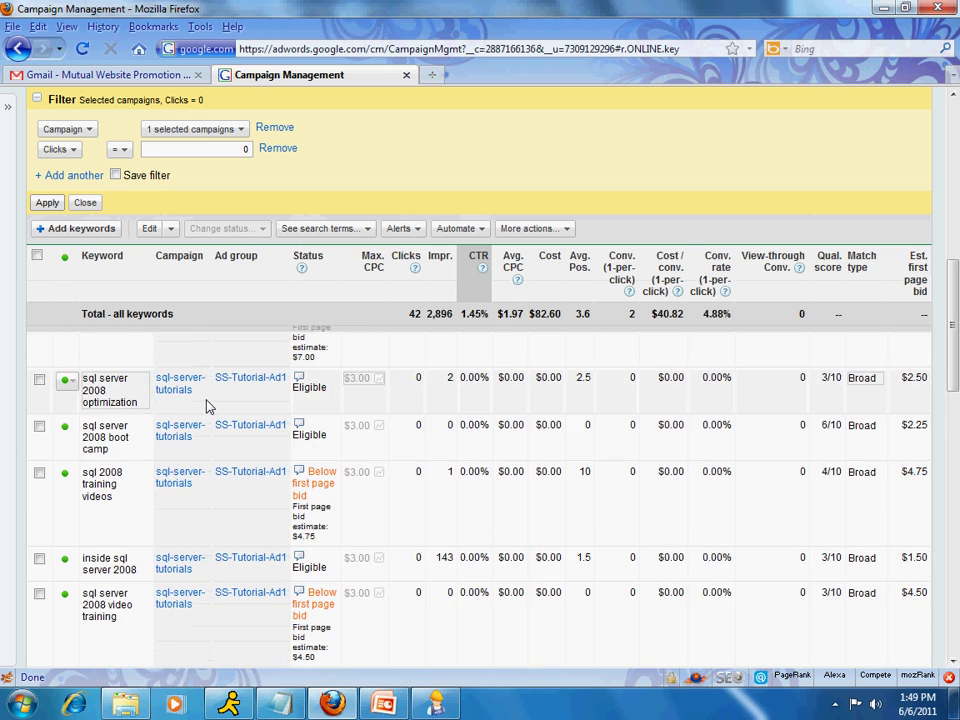
{"action": "scroll", "coordinate": [208, 405], "scroll_direction": "down", "scroll_amount": 4}
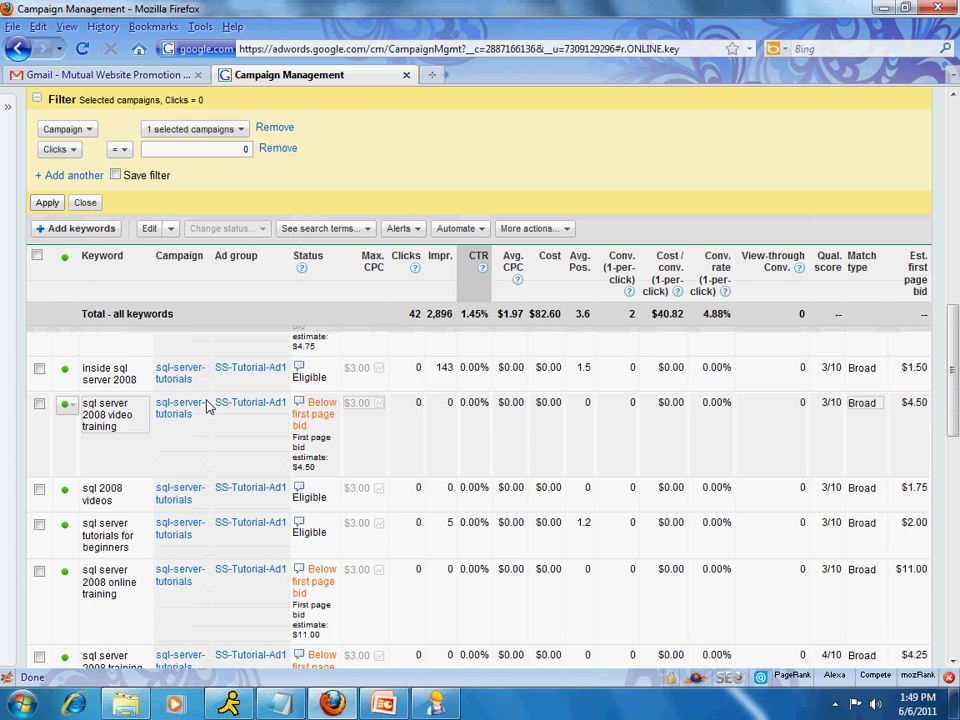
{"action": "scroll", "coordinate": [208, 405], "scroll_direction": "down", "scroll_amount": 4}
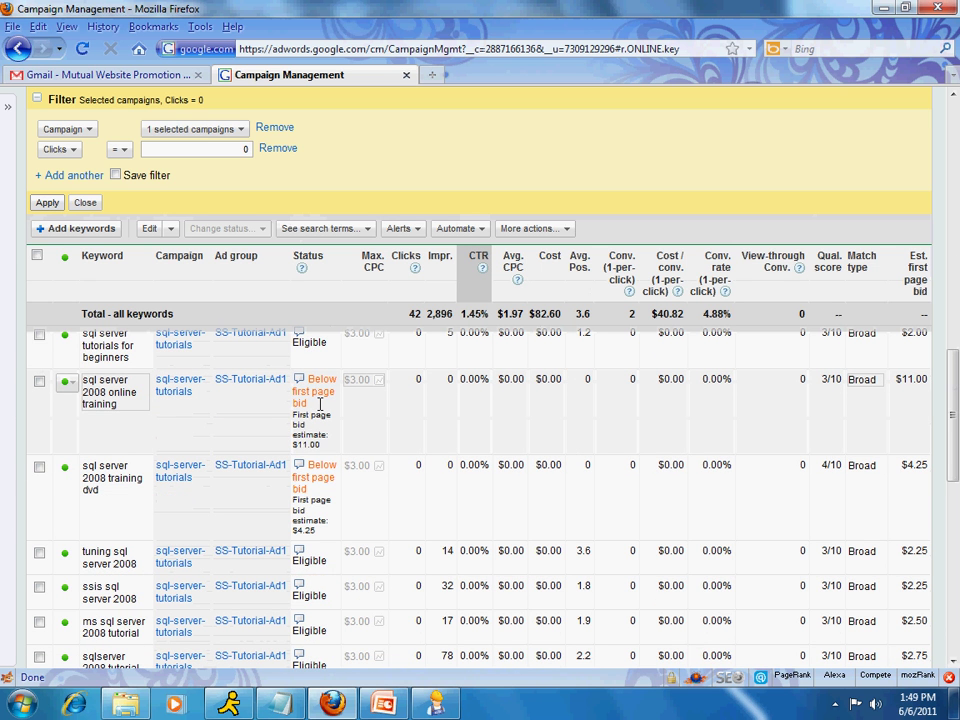
{"action": "scroll", "coordinate": [320, 403], "scroll_direction": "up", "scroll_amount": 8}
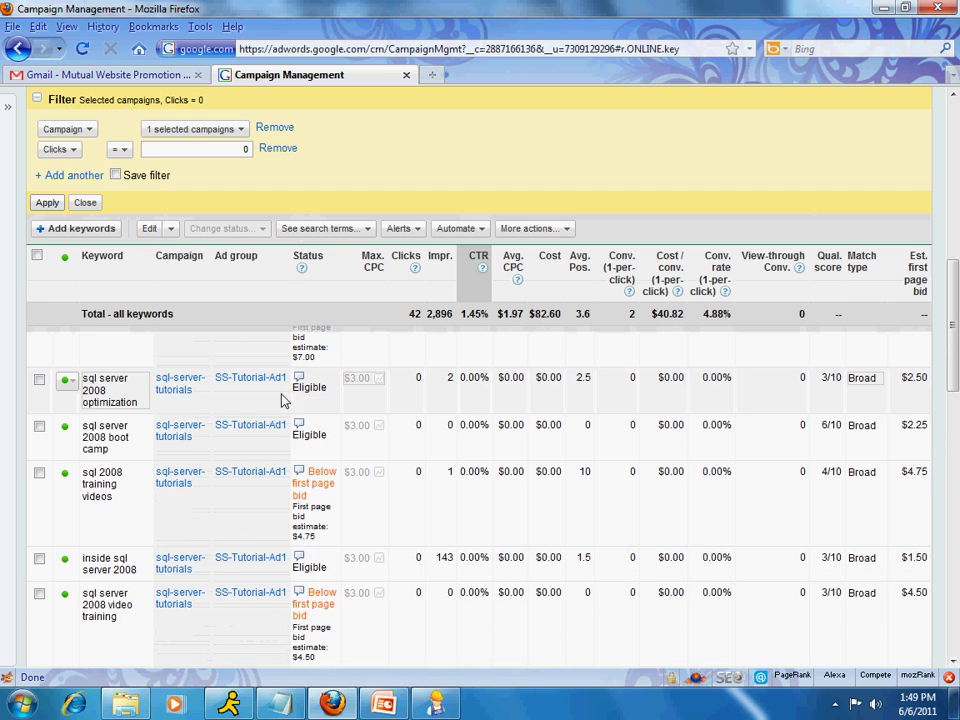
{"action": "scroll", "coordinate": [115, 393], "scroll_direction": "up", "scroll_amount": 2}
Select all filtered keywords and delete them via Change status, confirming with OK
{"action": "left_click", "coordinate": [37, 256]}
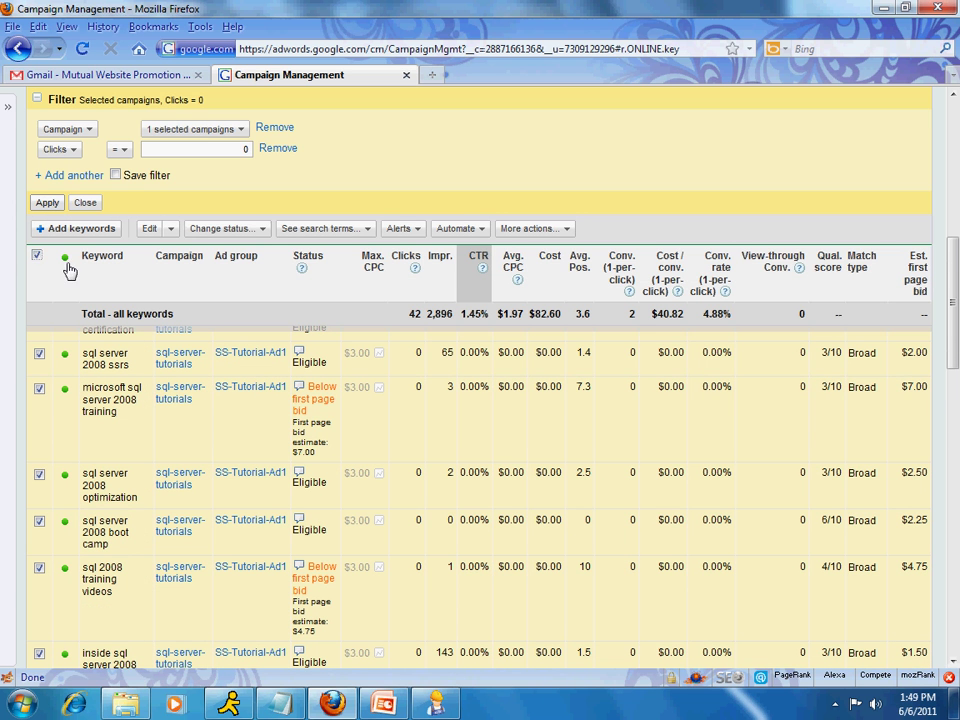
{"action": "left_click", "coordinate": [260, 231]}
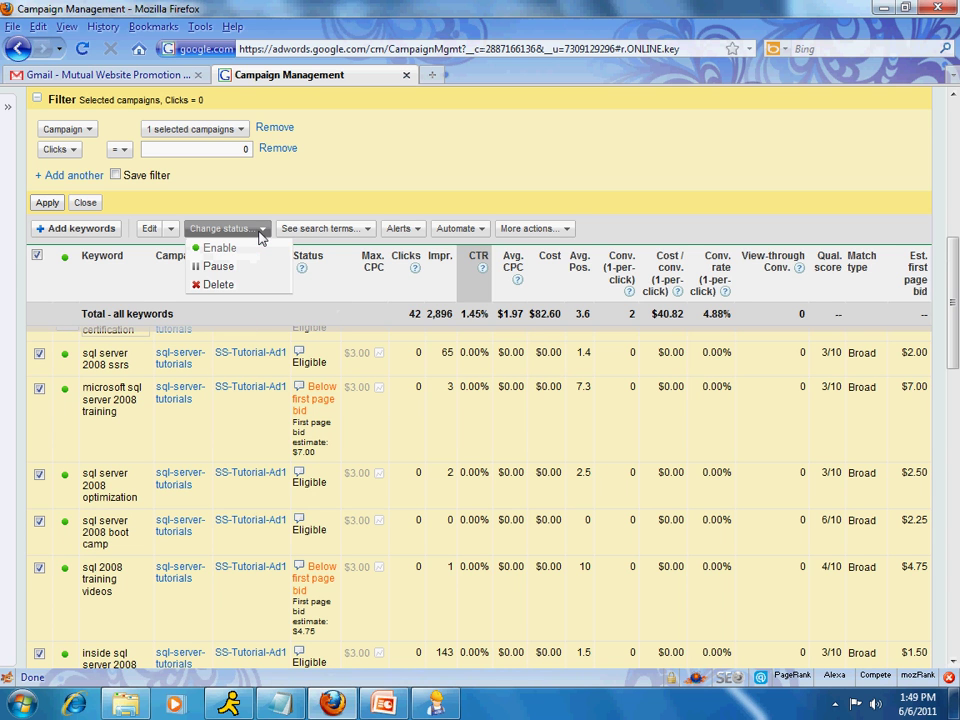
{"action": "left_click", "coordinate": [241, 293]}
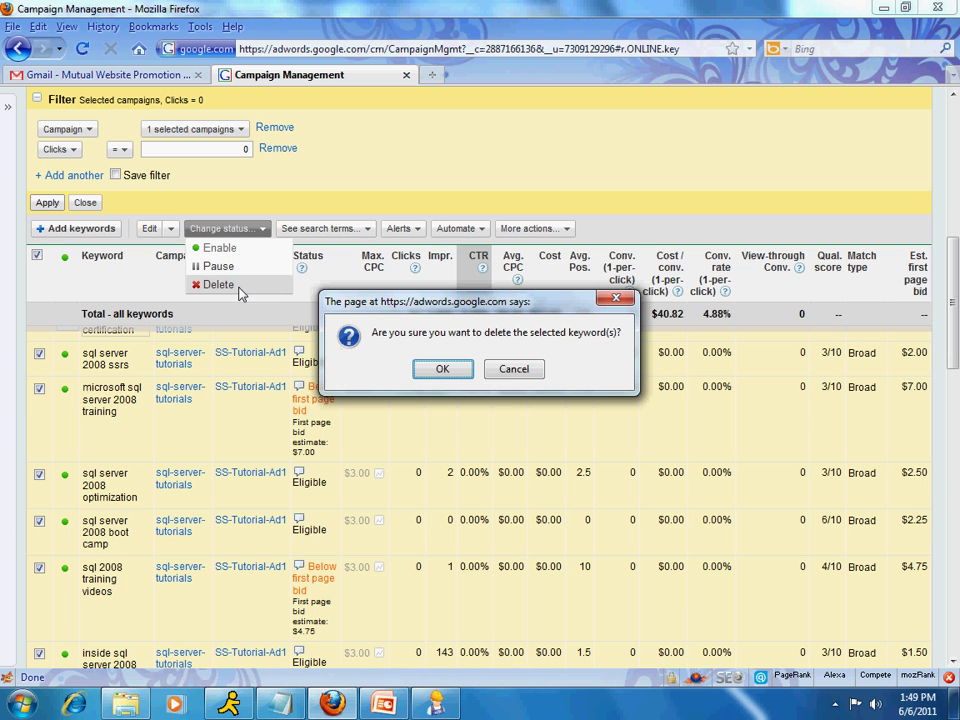
{"action": "left_click", "coordinate": [441, 369]}
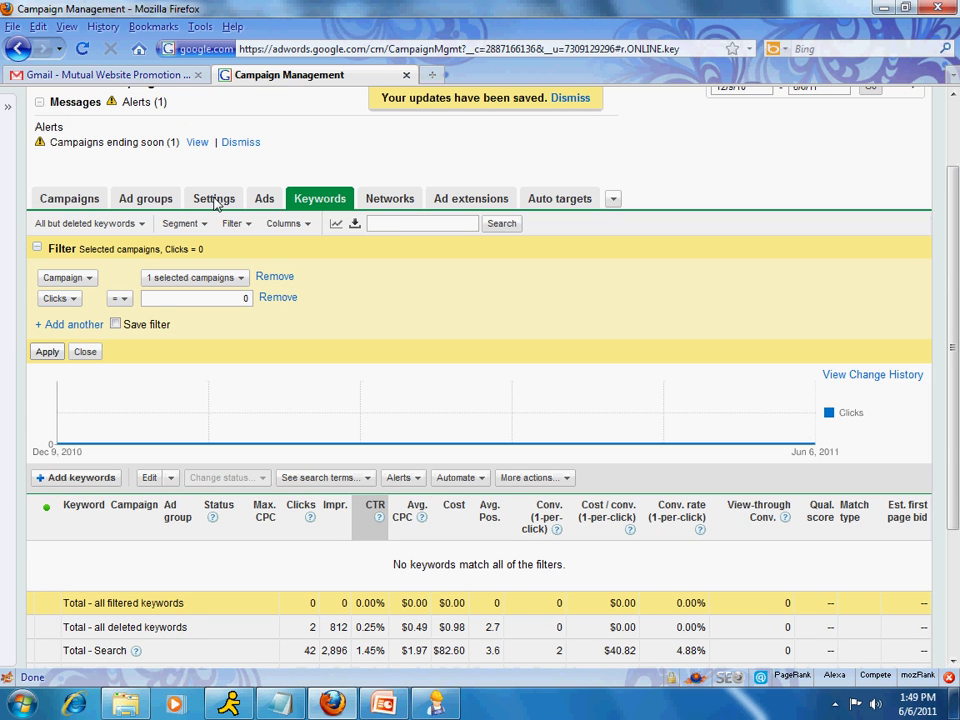
Remove the Clicks = 0 condition and review the 14 remaining keywords (40 clicks, $81.62)
{"action": "scroll", "coordinate": [75, 208], "scroll_direction": "up", "scroll_amount": 2}
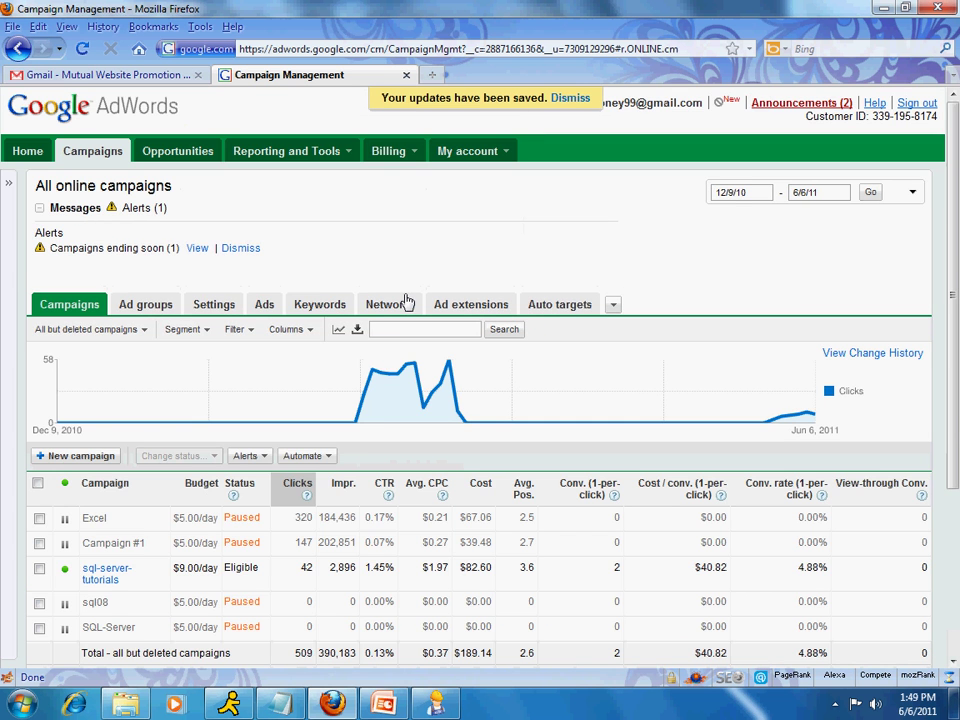
{"action": "left_click", "coordinate": [318, 305]}
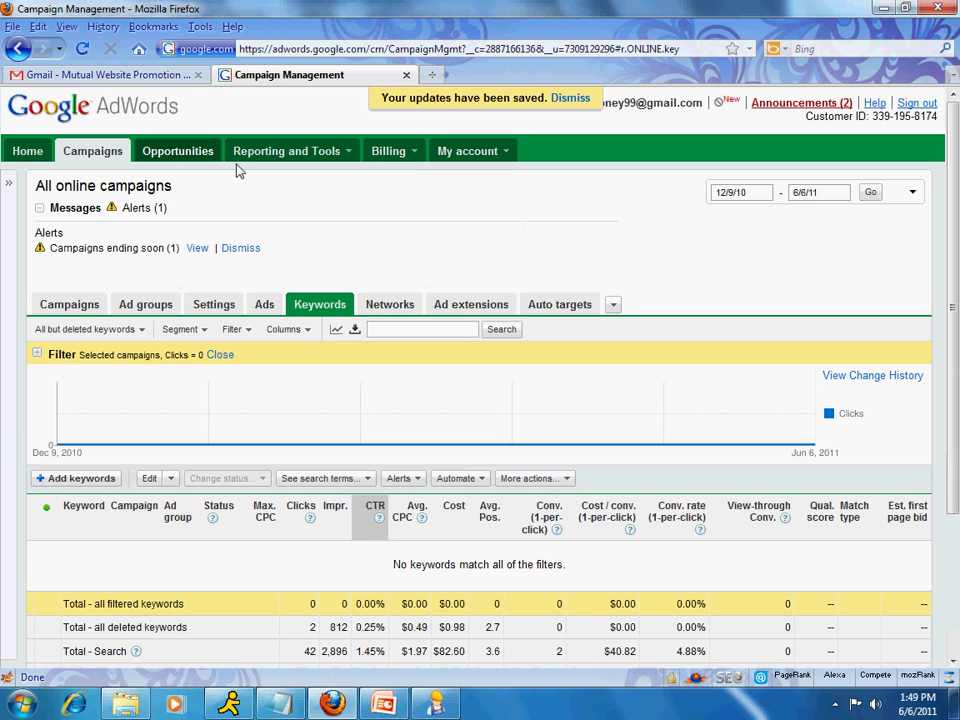
{"action": "left_click", "coordinate": [36, 354]}
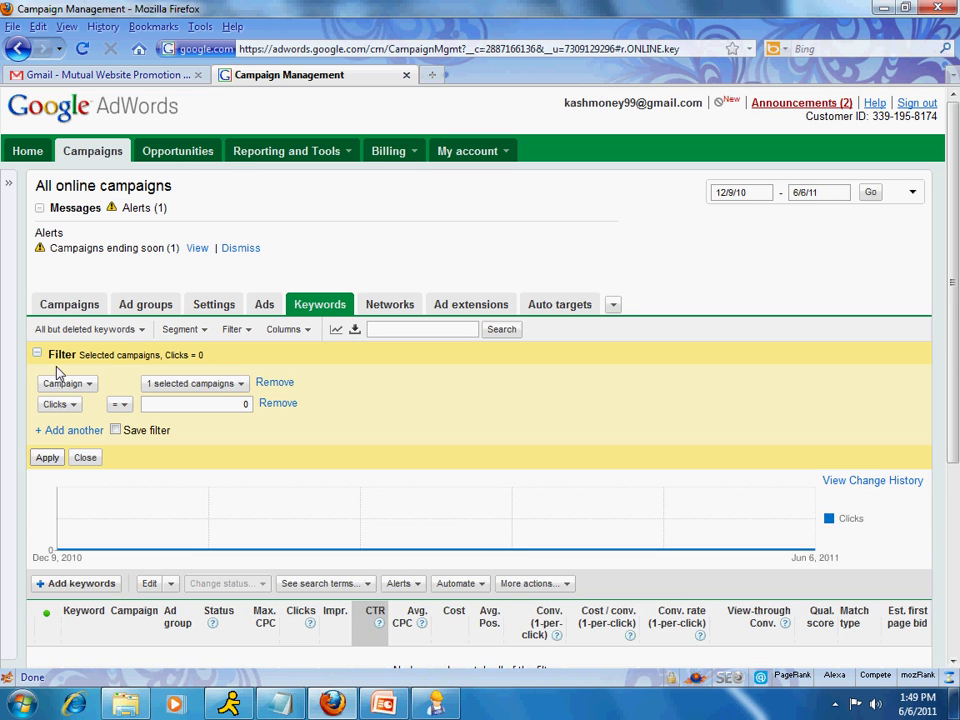
{"action": "left_click", "coordinate": [278, 404]}
{"action": "left_click", "coordinate": [46, 440]}
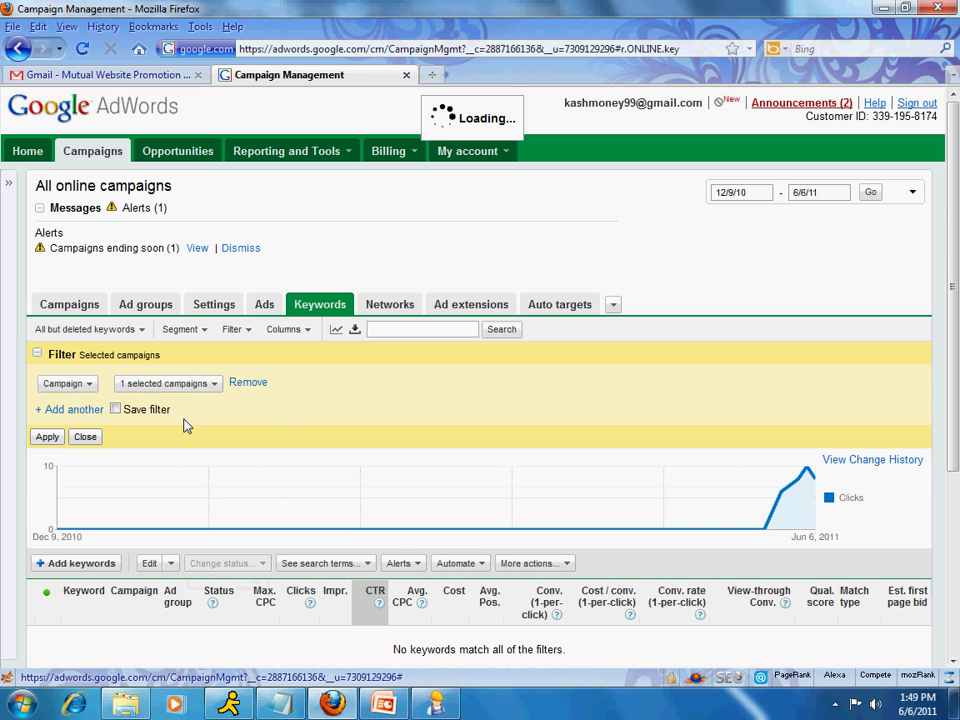
{"action": "scroll", "coordinate": [315, 400], "scroll_direction": "down", "scroll_amount": 5}
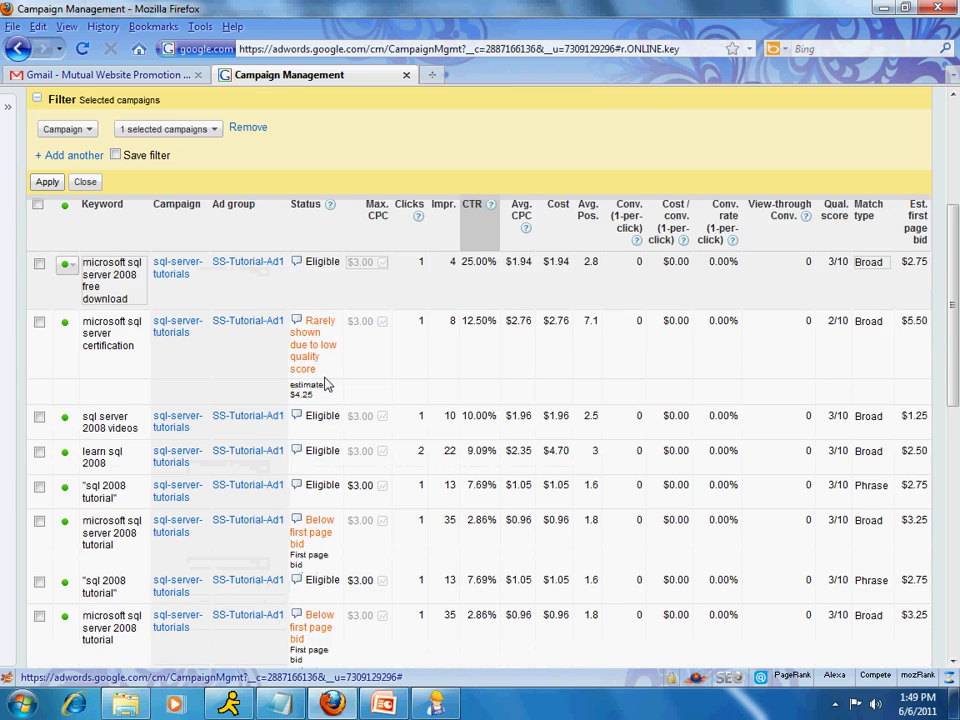
{"action": "scroll", "coordinate": [328, 386], "scroll_direction": "down", "scroll_amount": 3}
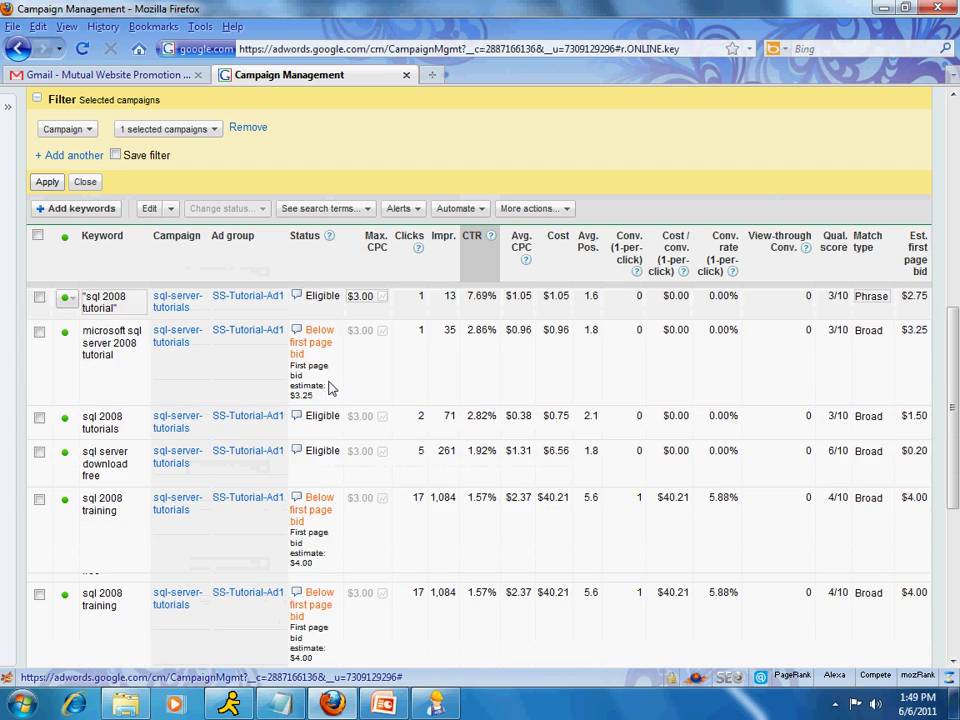
{"action": "scroll", "coordinate": [352, 396], "scroll_direction": "up", "scroll_amount": 5}
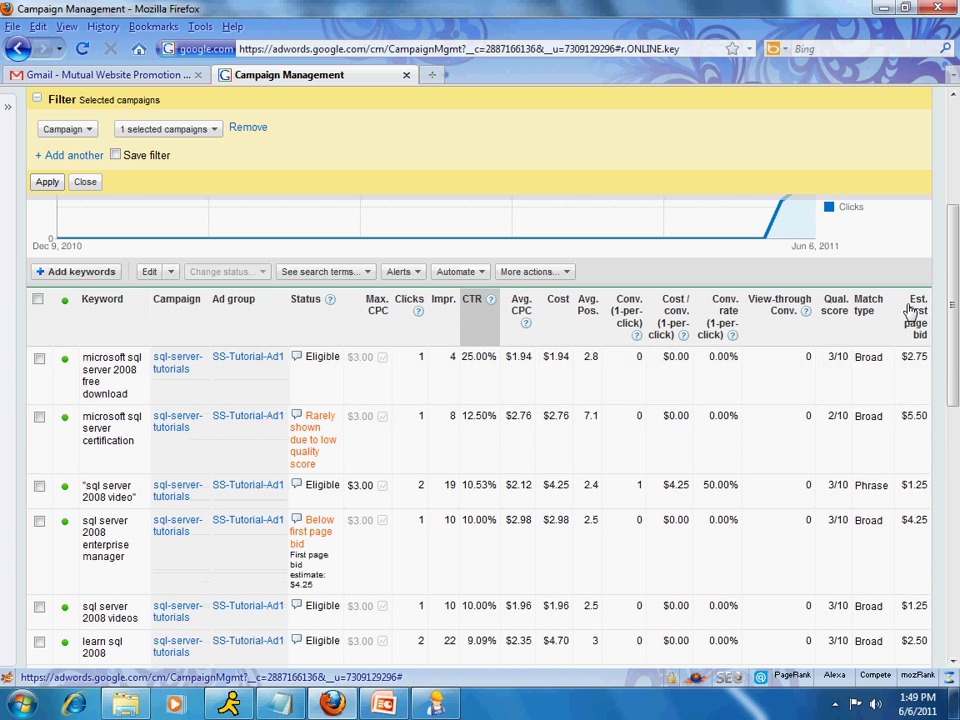
{"action": "left_click_drag", "start_coordinate": [955, 345], "coordinate": [955, 507]}
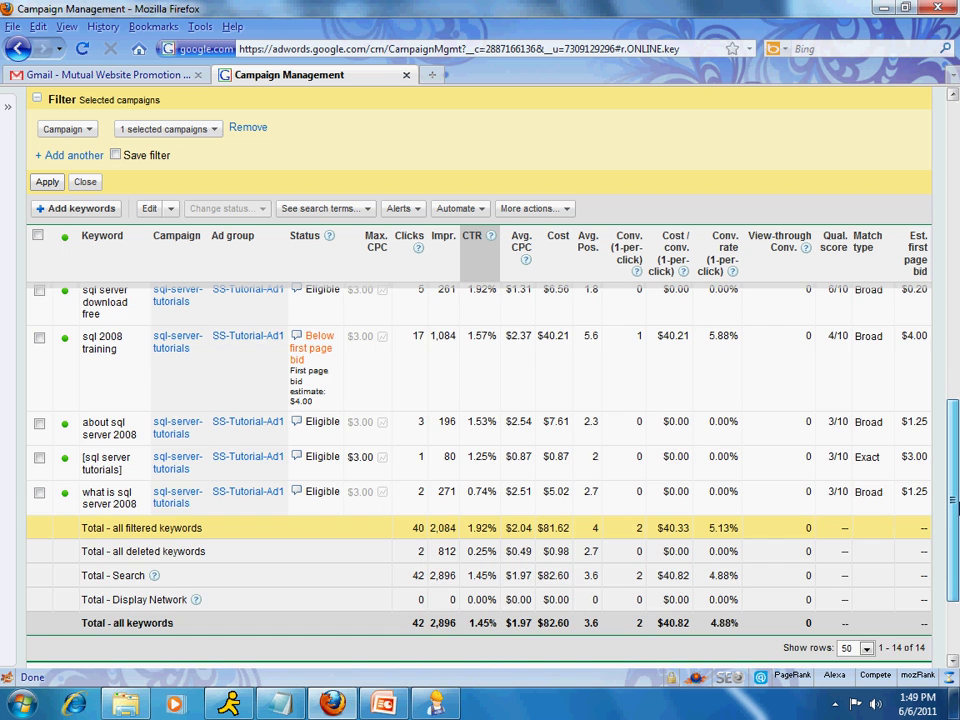
{"action": "left_click_drag", "start_coordinate": [955, 507], "coordinate": [957, 290]}
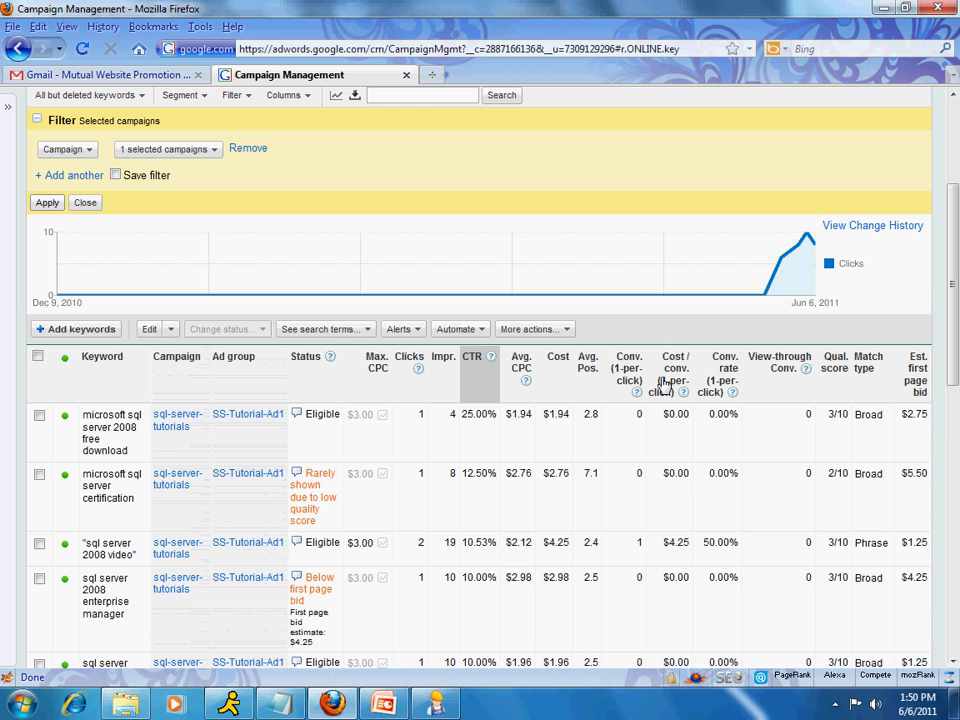
Sort the keyword table by Impr. ascending, starting with the 4-impression, 25.00% CTR keyword
{"action": "left_click", "coordinate": [443, 357]}
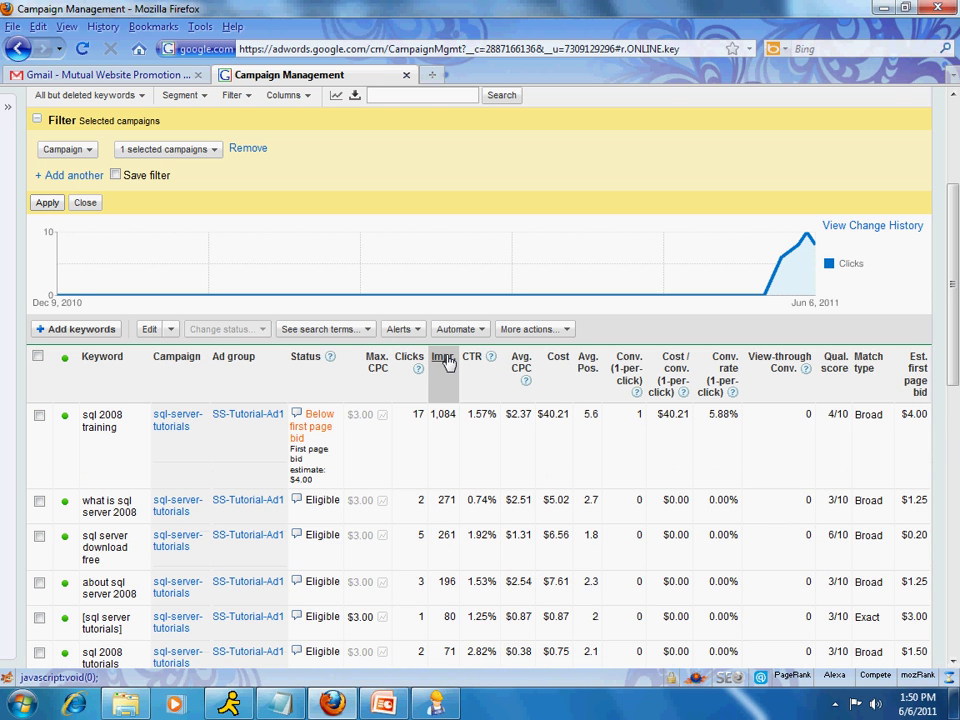
{"action": "left_click", "coordinate": [446, 361]}
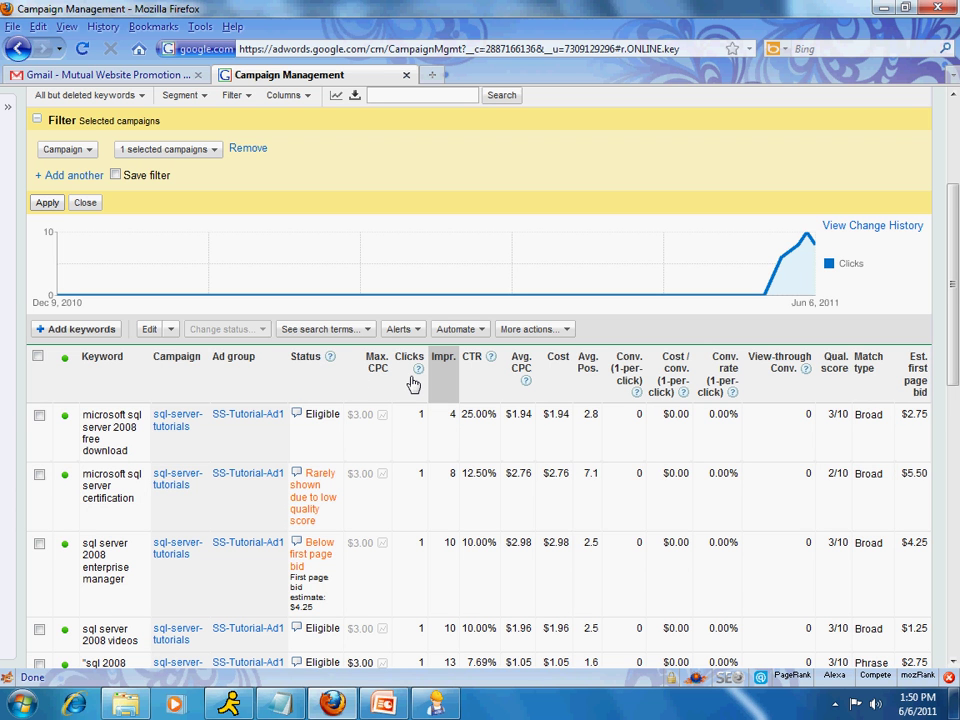
{"action": "scroll", "coordinate": [413, 383], "scroll_direction": "up", "scroll_amount": 5}
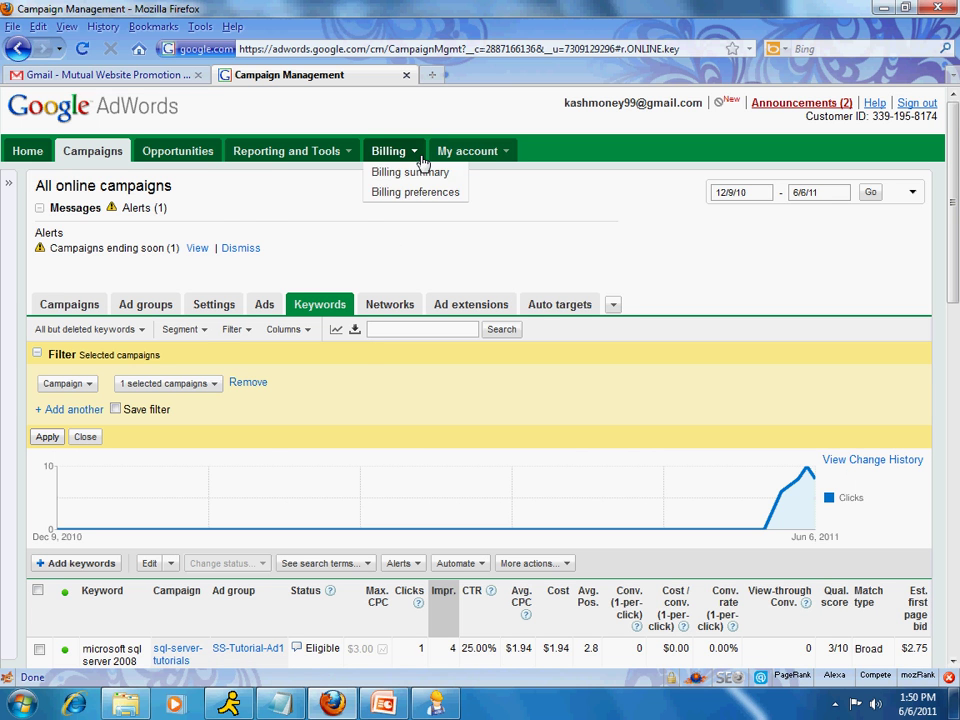
Open Change history from Reporting and Tools and scroll to the latest entries
{"action": "mouse_move", "coordinate": [300, 152]}
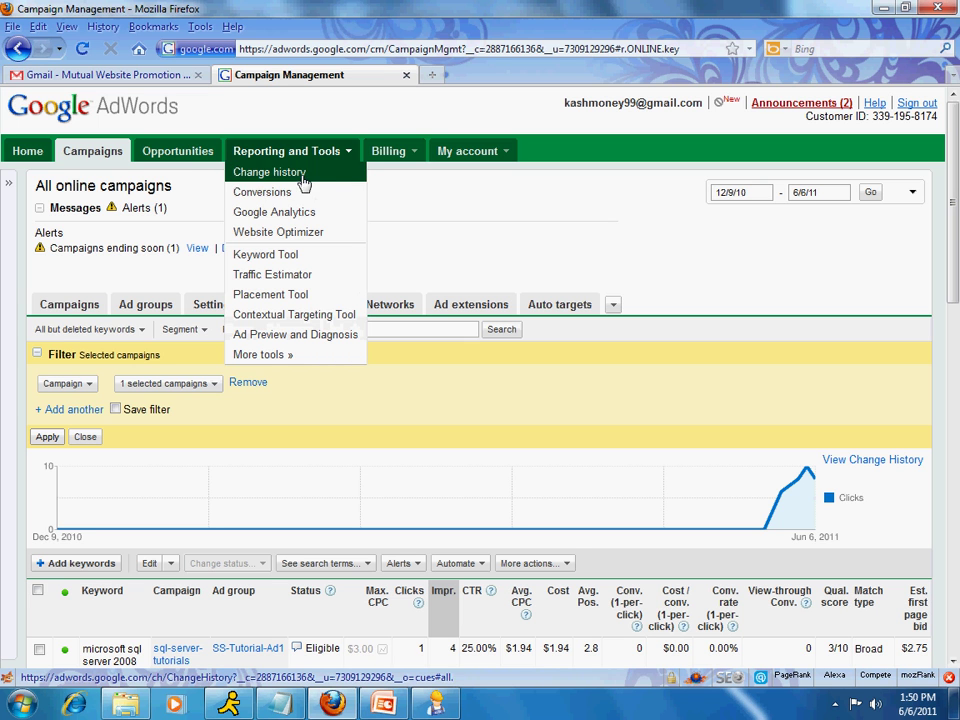
{"action": "left_click", "coordinate": [301, 182]}
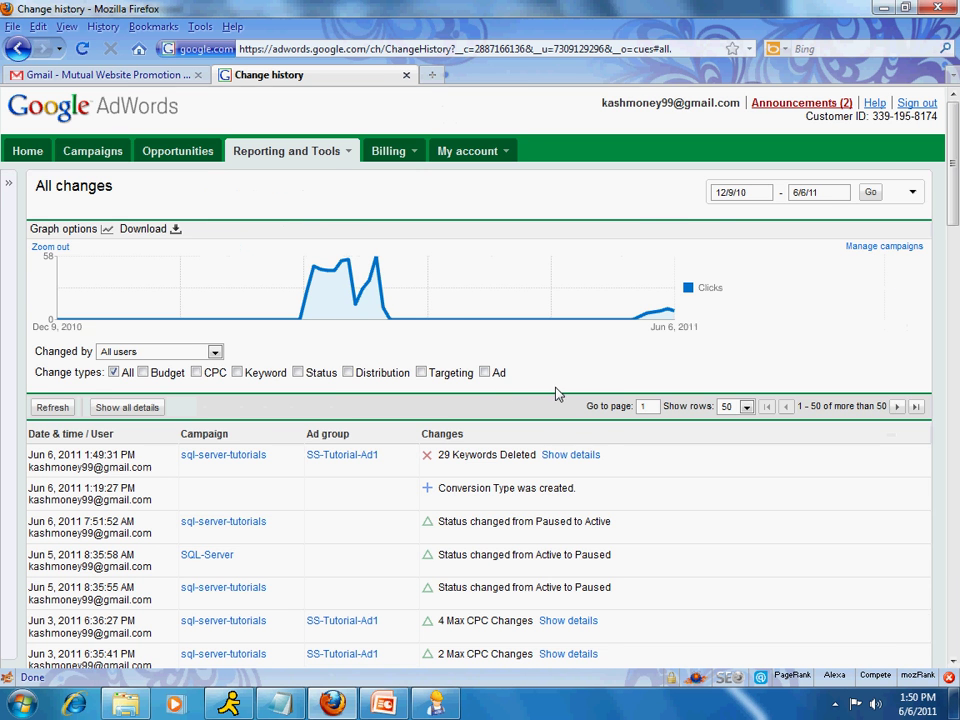
{"action": "scroll", "coordinate": [560, 393], "scroll_direction": "down", "scroll_amount": 2}
{"action": "scroll", "coordinate": [560, 393], "scroll_direction": "down", "scroll_amount": 2}
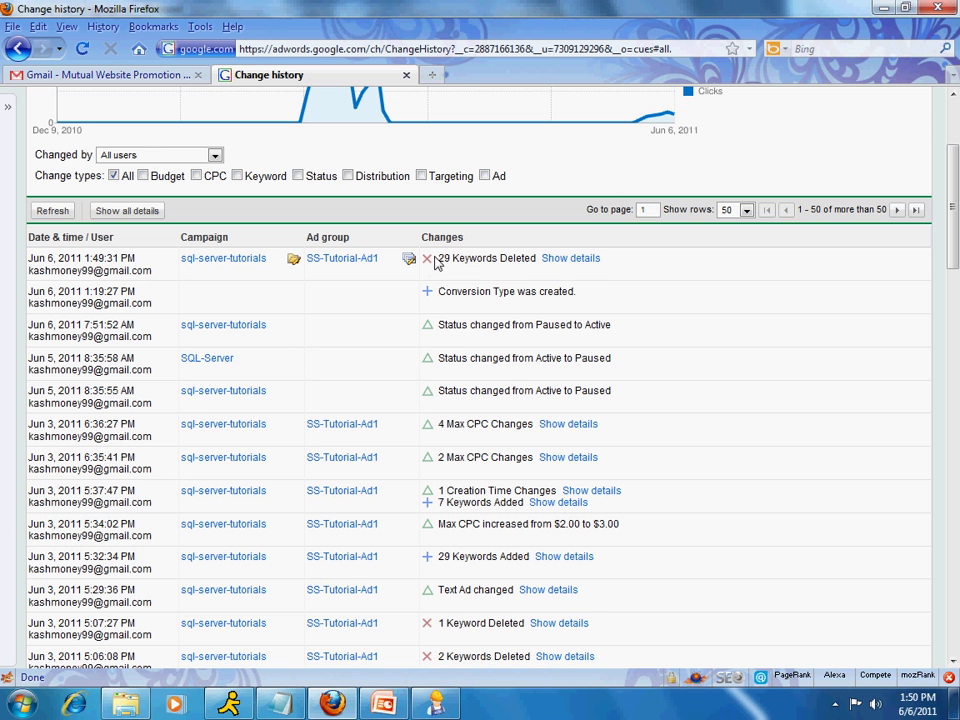
Highlight the '29 Keywords Deleted' entry and scroll back through edits to May 27, 2011
{"action": "left_click_drag", "start_coordinate": [435, 261], "coordinate": [527, 264]}
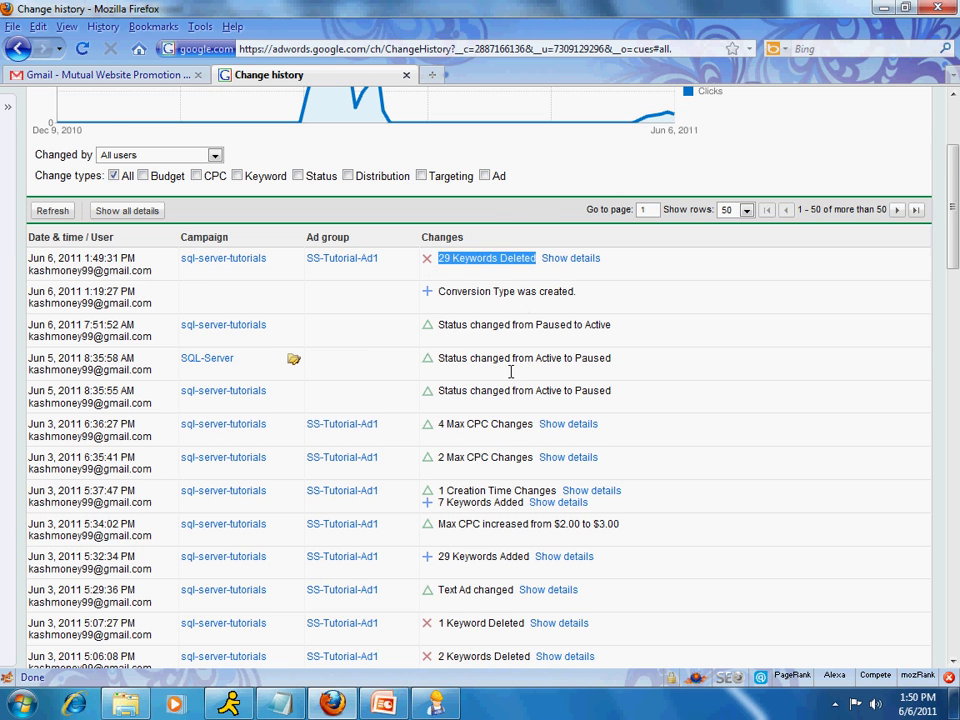
{"action": "scroll", "coordinate": [511, 371], "scroll_direction": "down", "scroll_amount": 2}
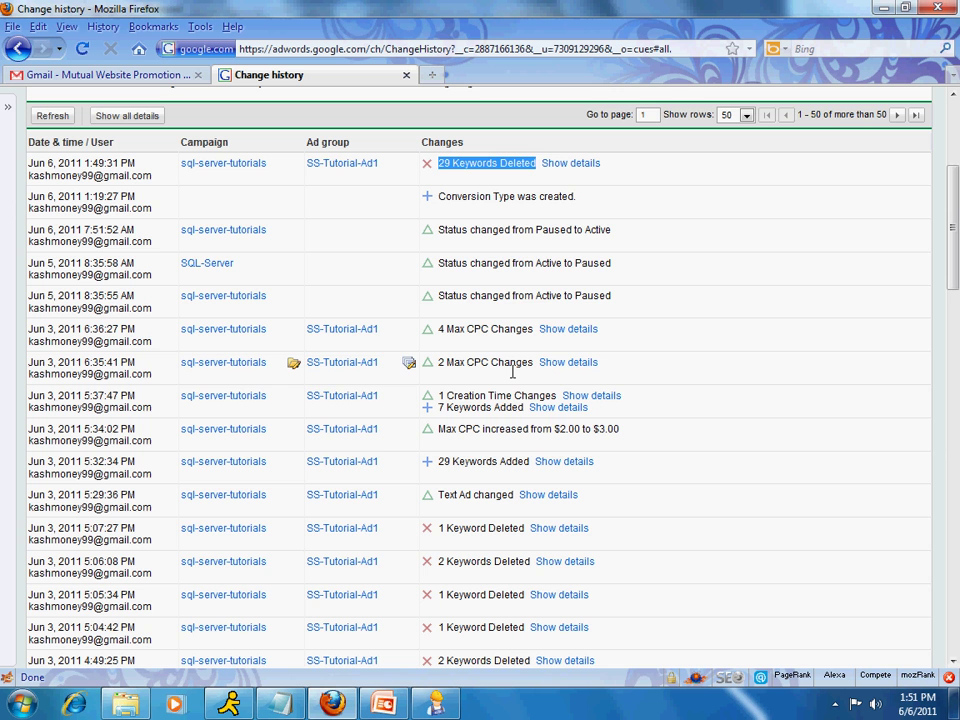
{"action": "scroll", "coordinate": [513, 371], "scroll_direction": "down", "scroll_amount": 4}
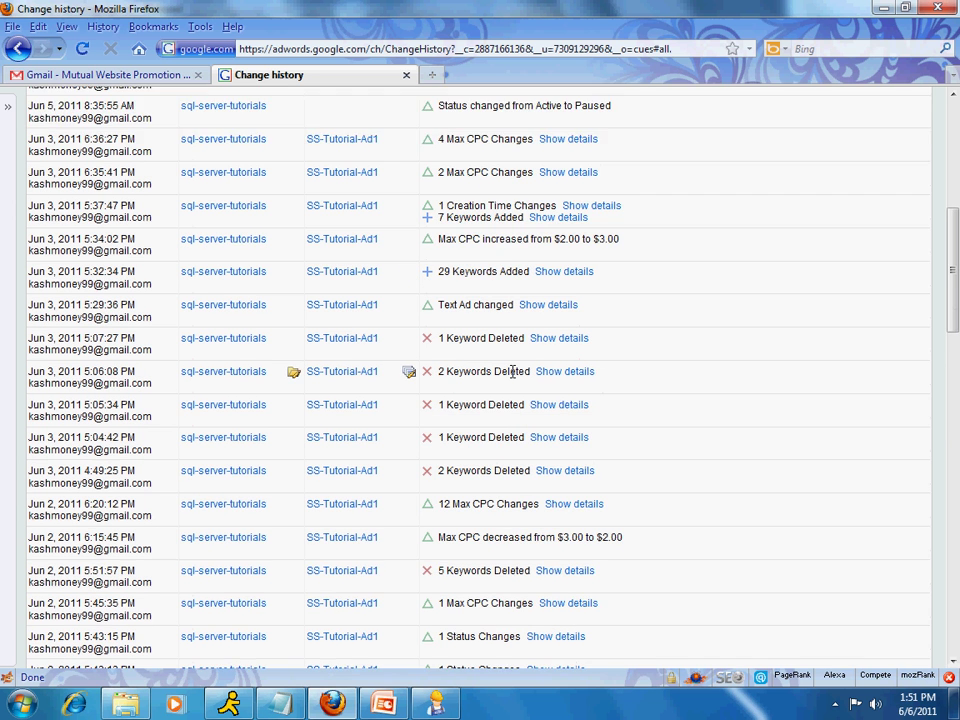
{"action": "scroll", "coordinate": [509, 371], "scroll_direction": "down", "scroll_amount": 2}
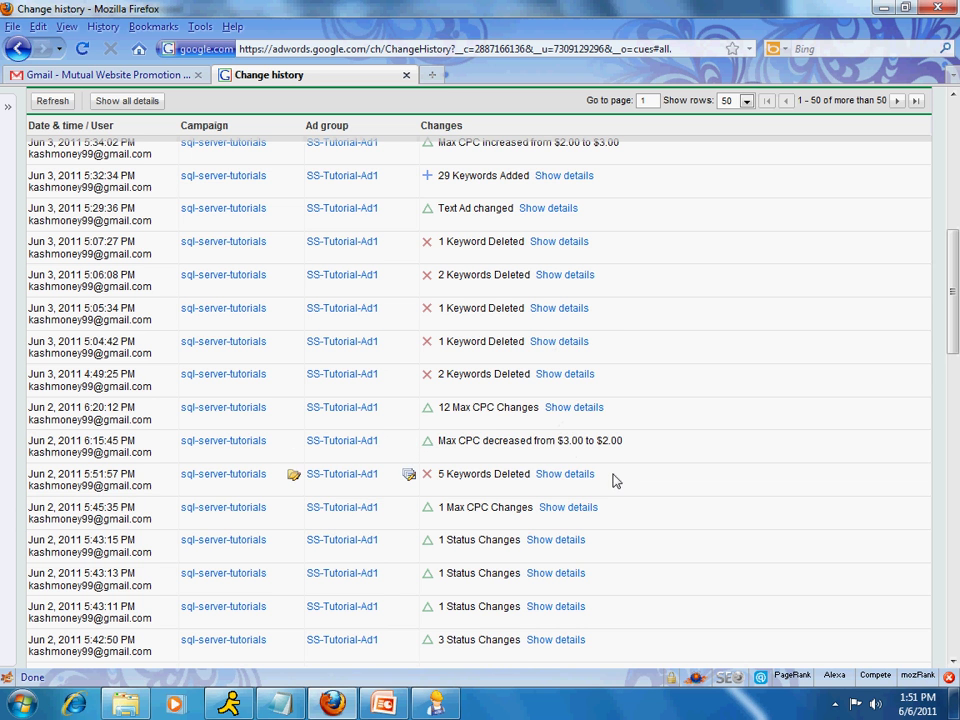
{"action": "scroll", "coordinate": [617, 478], "scroll_direction": "down", "scroll_amount": 2}
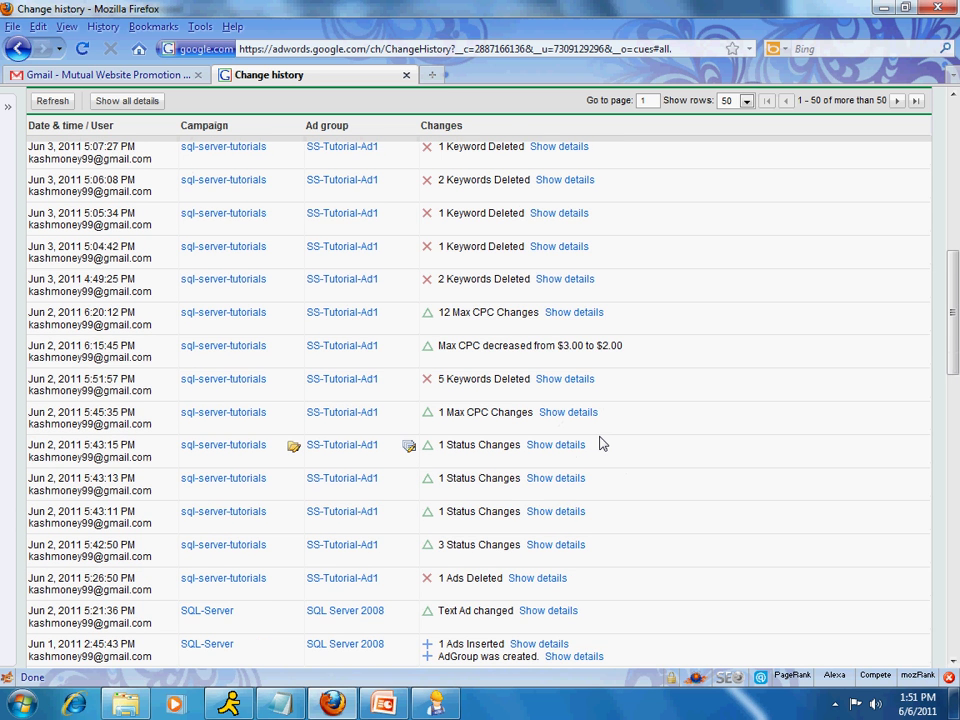
{"action": "scroll", "coordinate": [600, 444], "scroll_direction": "down", "scroll_amount": 4}
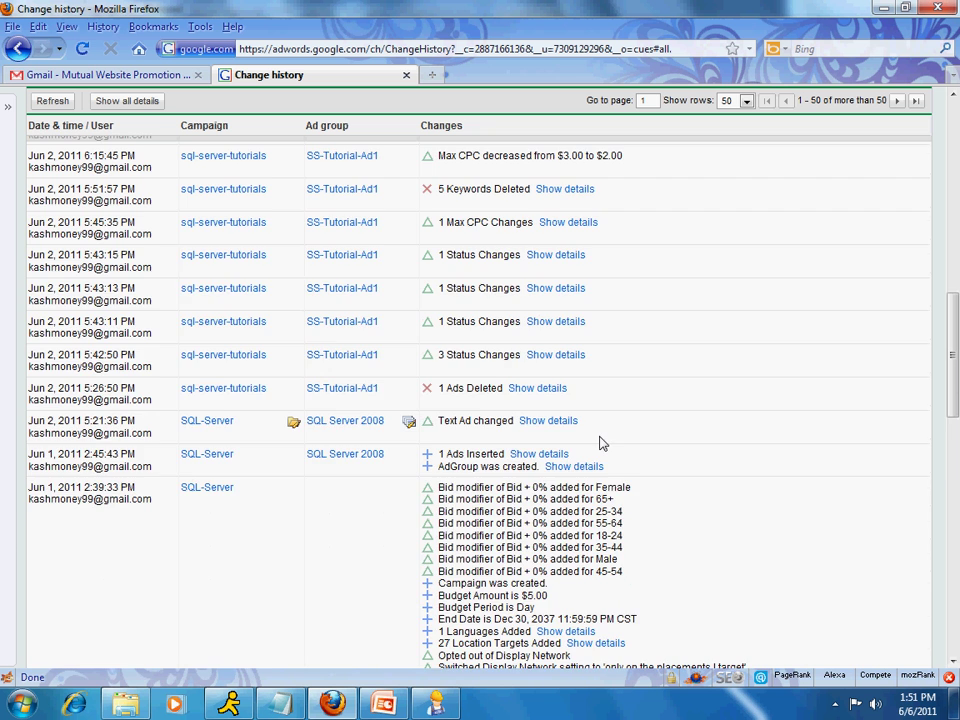
{"action": "scroll", "coordinate": [600, 444], "scroll_direction": "down", "scroll_amount": 5}
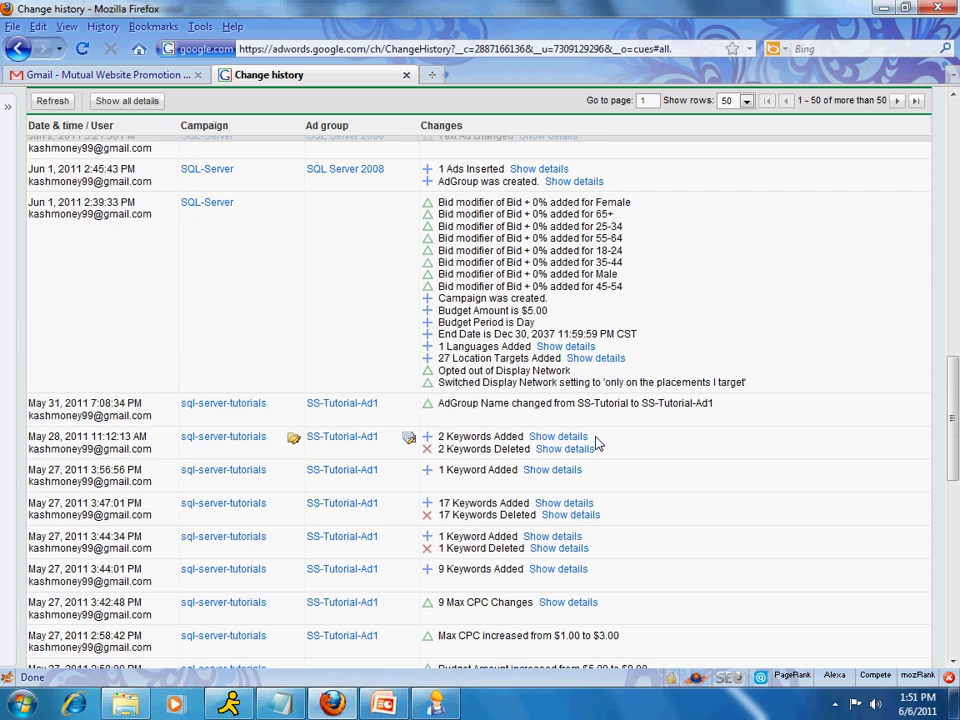
Expand and select the 17 Keywords Added list, hide its details, then scroll history bottom to top
{"action": "left_click", "coordinate": [564, 503]}
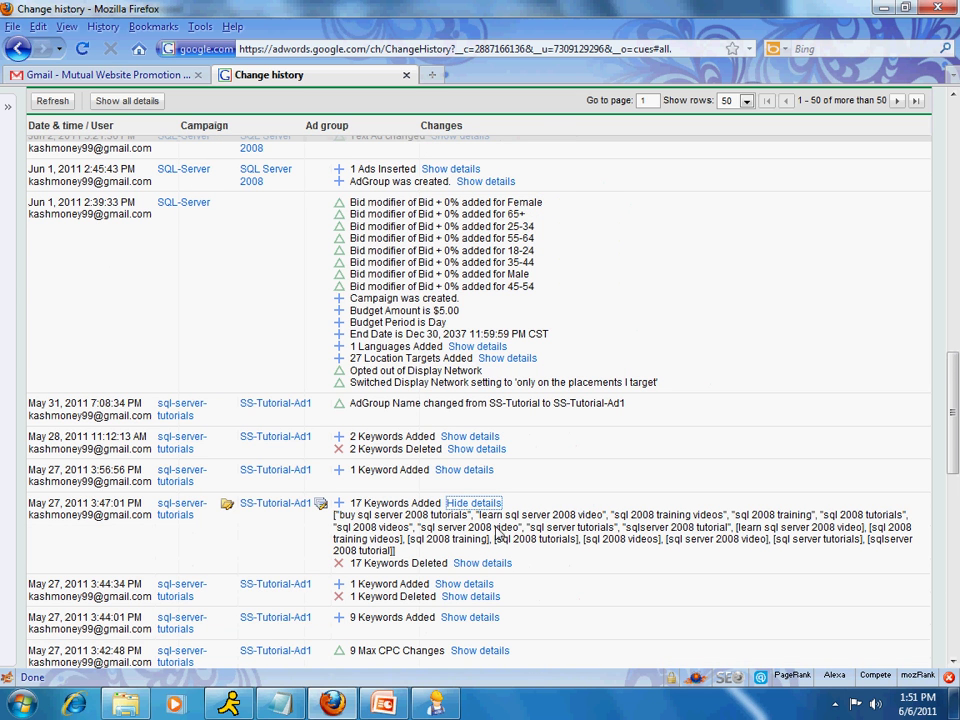
{"action": "scroll", "coordinate": [575, 508], "scroll_direction": "down", "scroll_amount": 3}
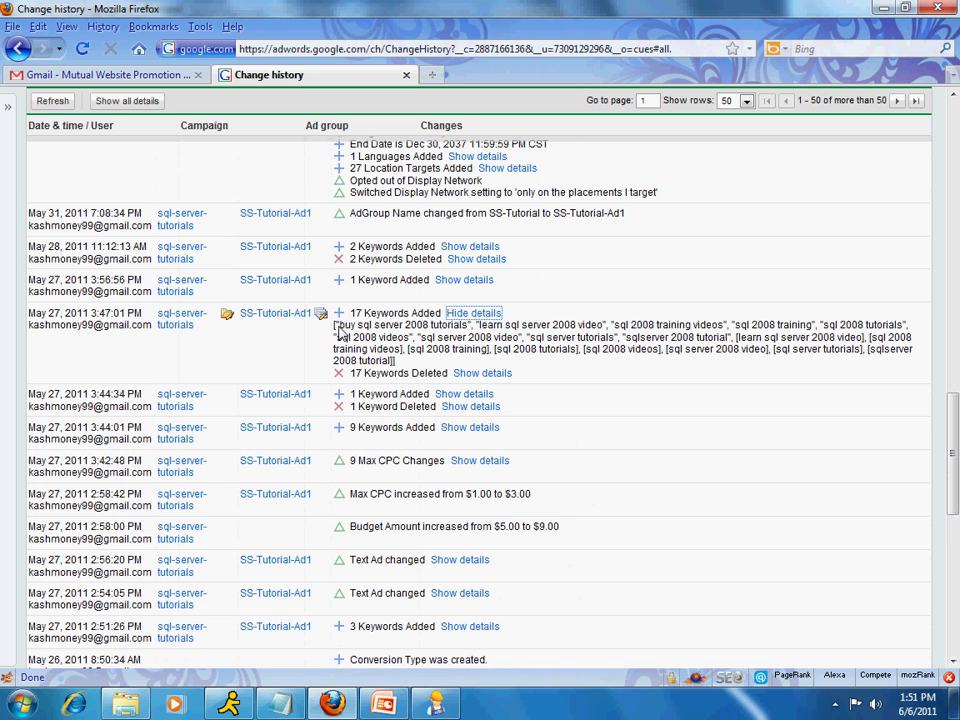
{"action": "left_click_drag", "start_coordinate": [335, 325], "coordinate": [440, 372]}
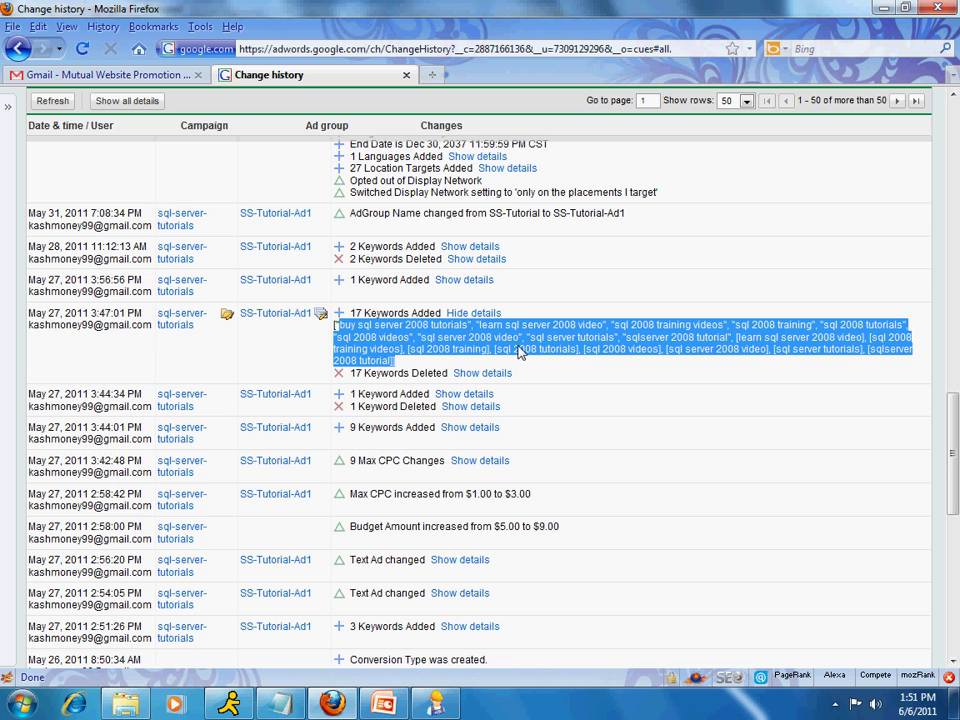
{"action": "left_click", "coordinate": [474, 313]}
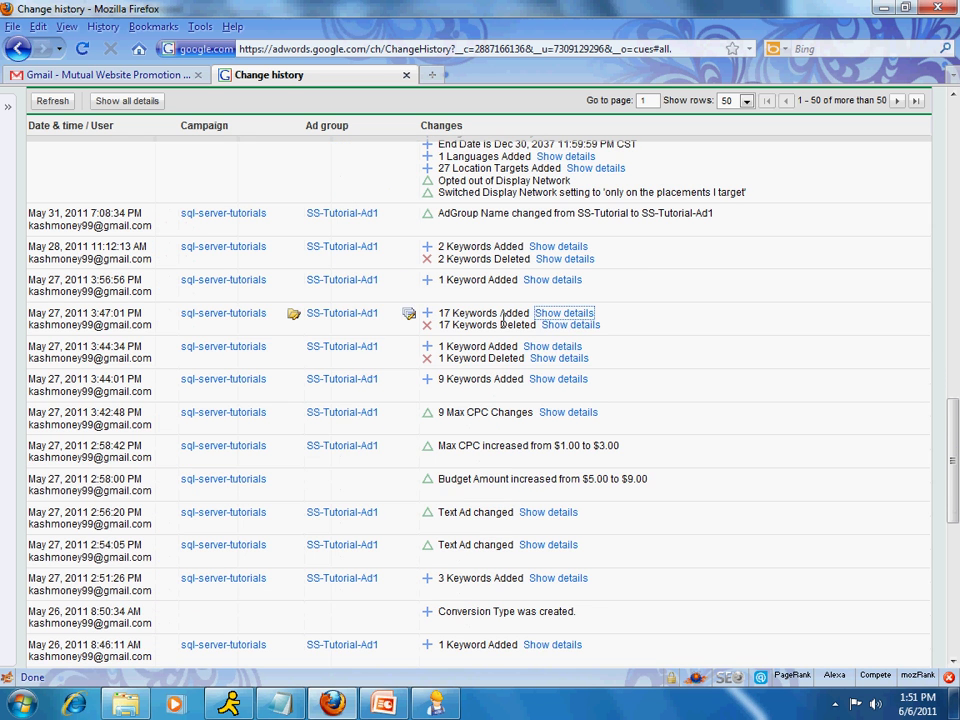
{"action": "scroll", "coordinate": [509, 421], "scroll_direction": "down", "scroll_amount": 5}
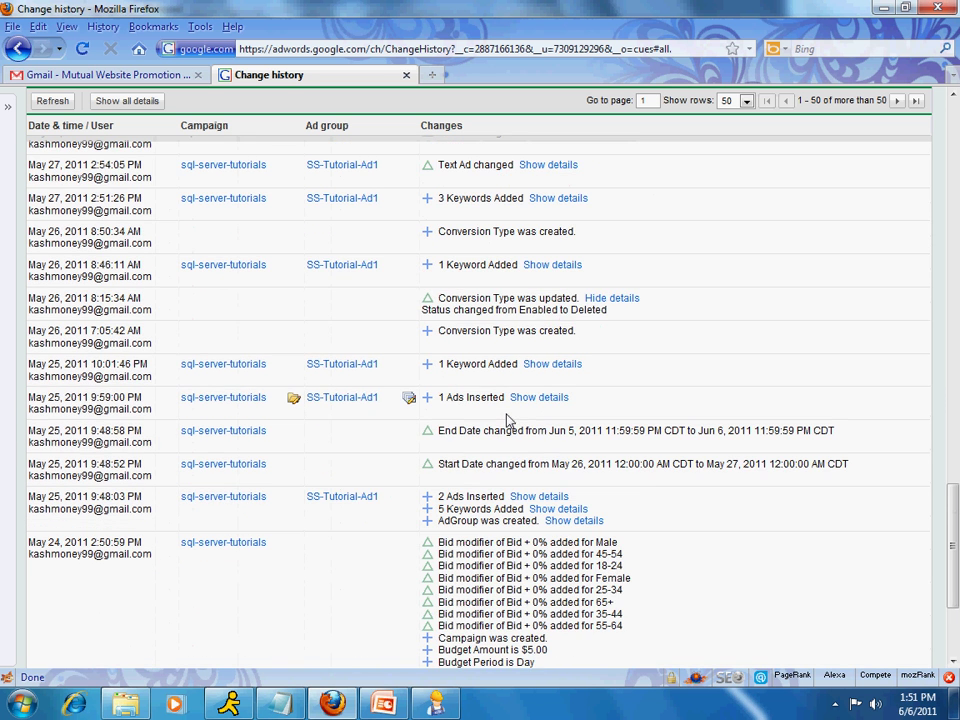
{"action": "scroll", "coordinate": [510, 421], "scroll_direction": "down", "scroll_amount": 3}
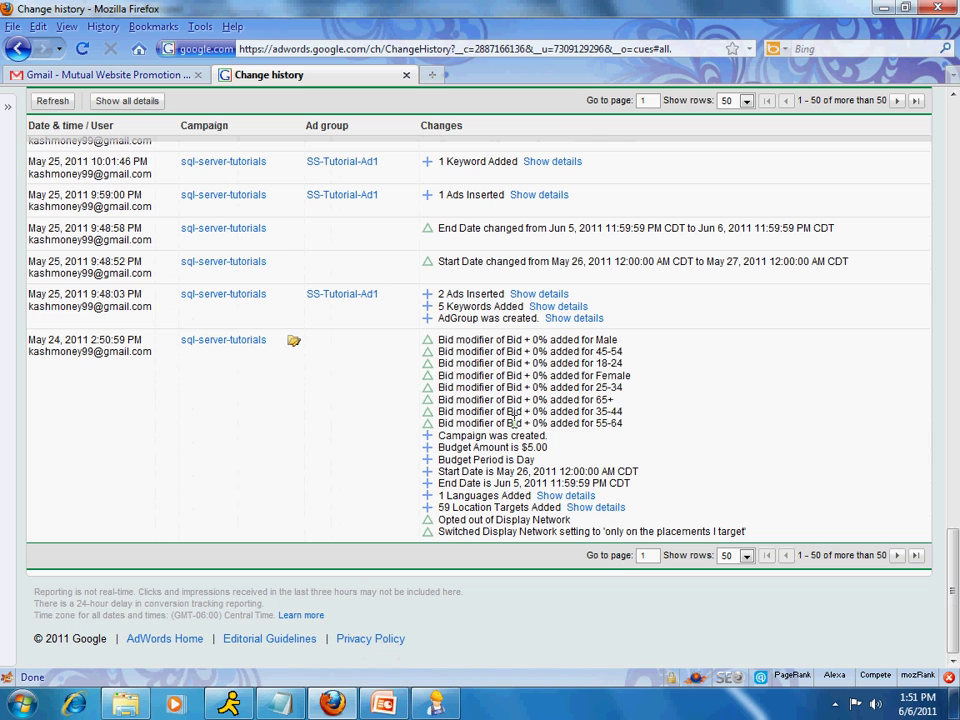
{"action": "scroll", "coordinate": [510, 421], "scroll_direction": "up", "scroll_amount": 15}
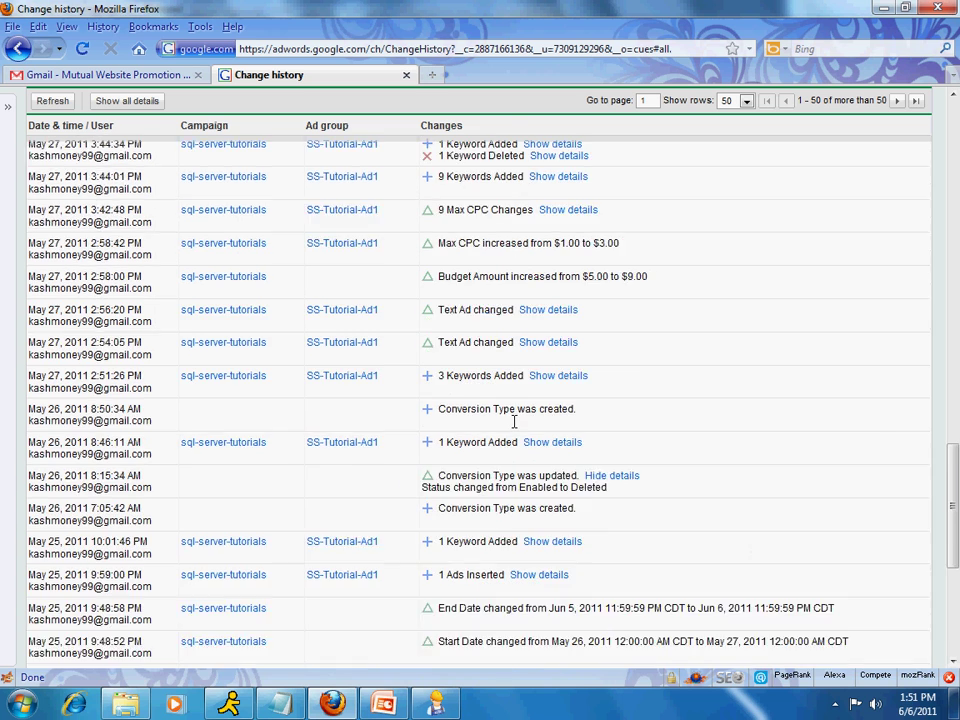
{"action": "scroll", "coordinate": [509, 421], "scroll_direction": "up", "scroll_amount": 9}
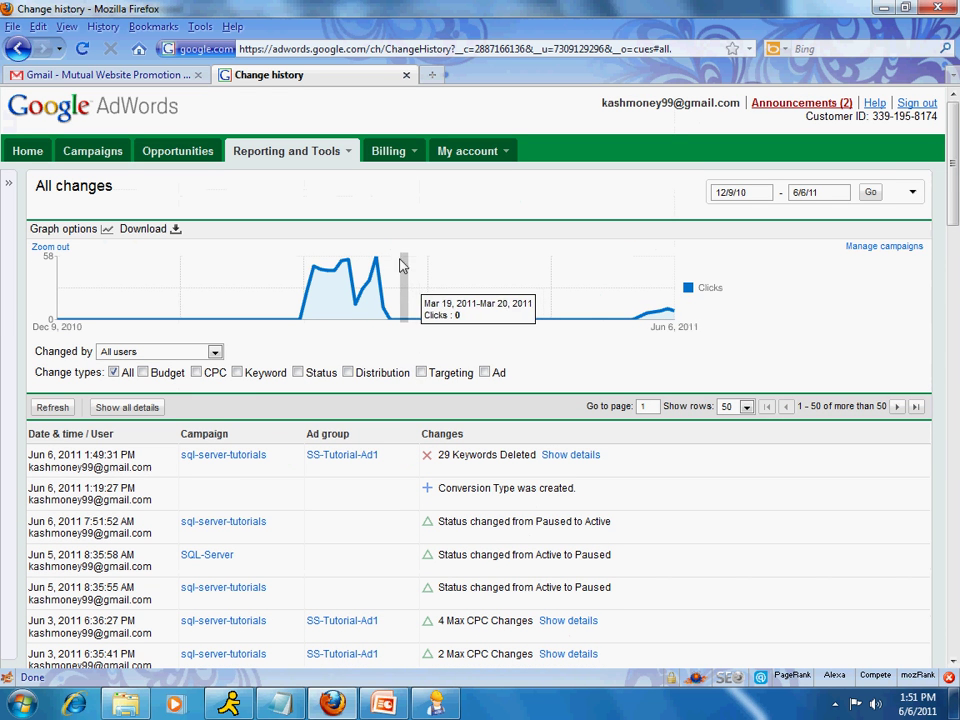
Visit the Keyword Tool and the presentation, then open Ad Preview and Diagnosis from Reporting and Tools
{"action": "left_click", "coordinate": [348, 156]}
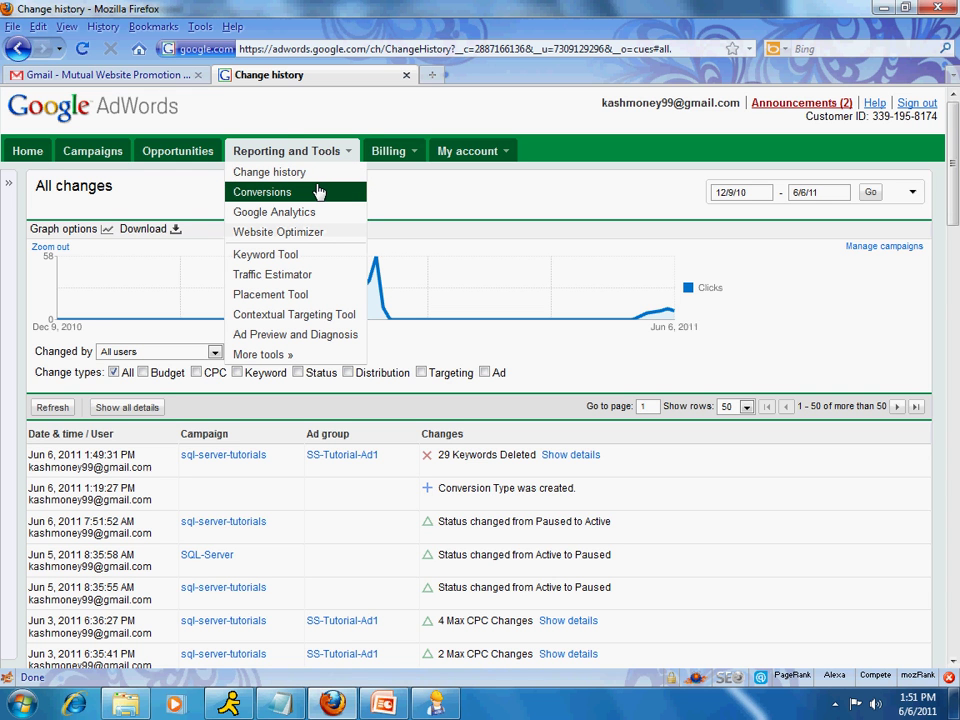
{"action": "left_click", "coordinate": [295, 259]}
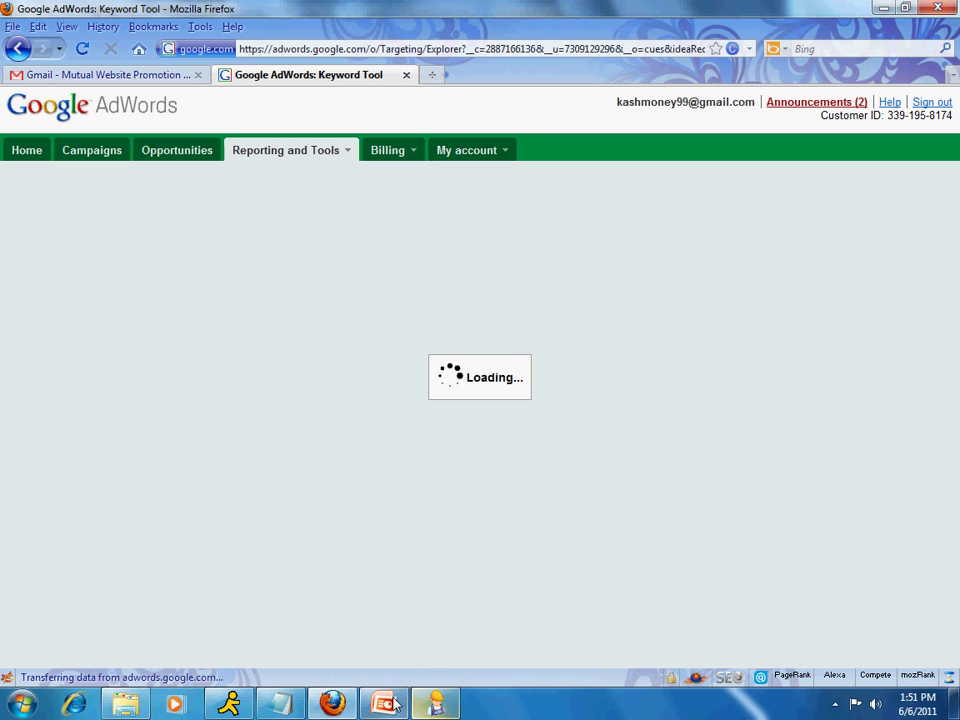
{"action": "left_click", "coordinate": [390, 704]}
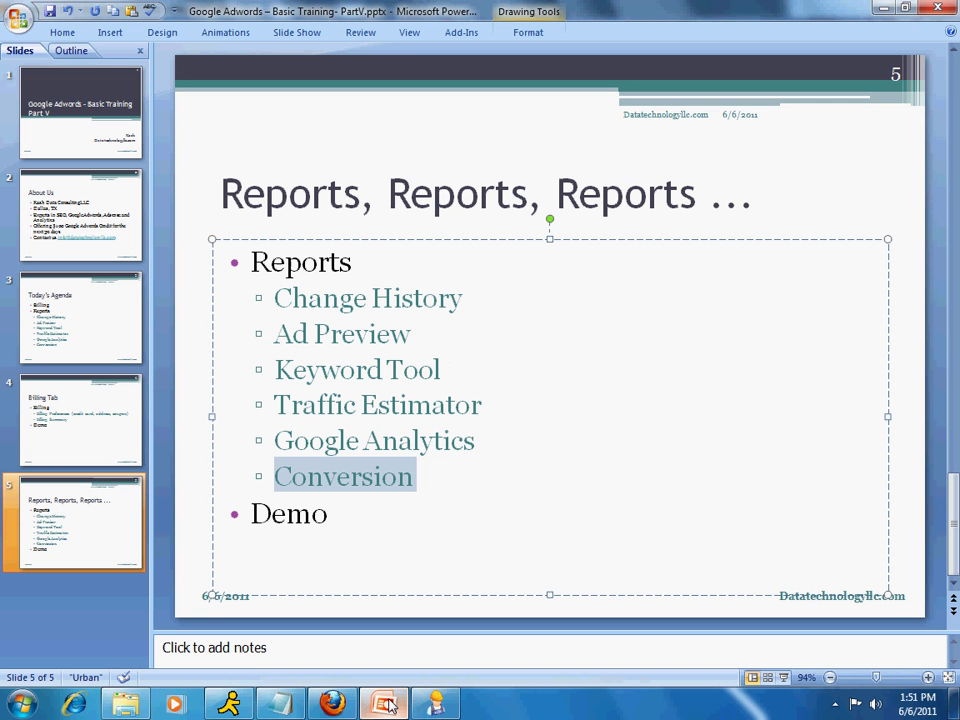
{"action": "left_click", "coordinate": [333, 704]}
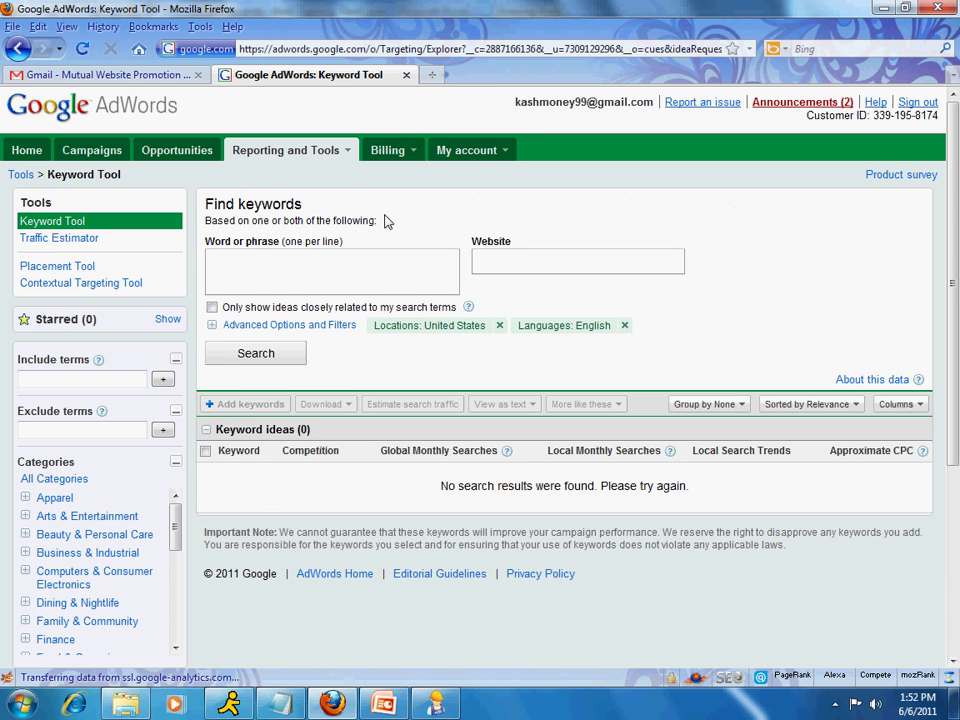
{"action": "left_click", "coordinate": [352, 152]}
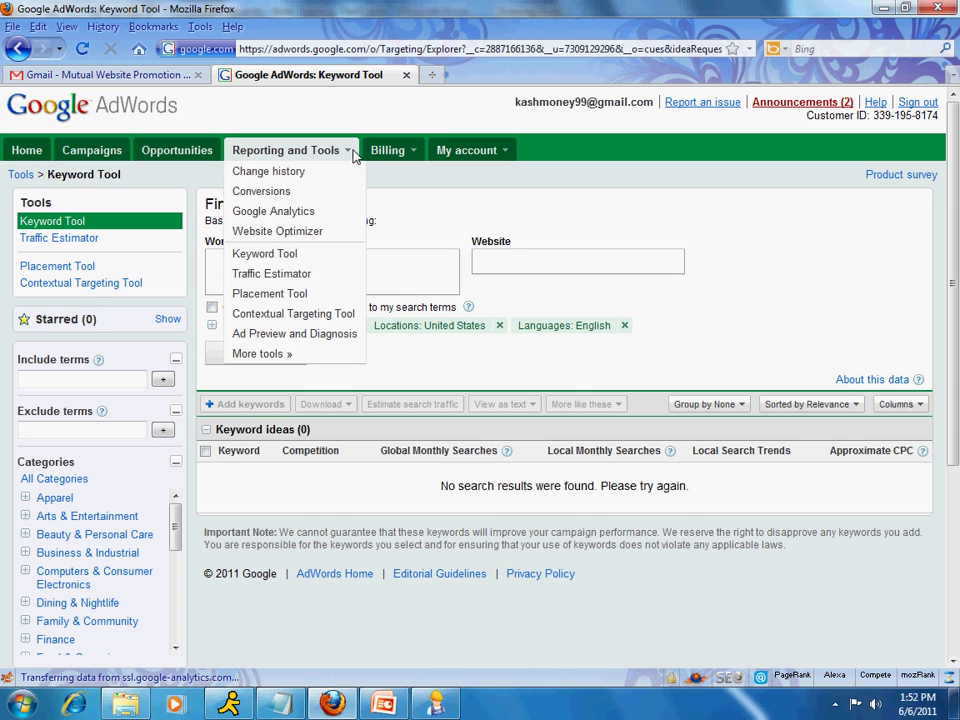
{"action": "left_click", "coordinate": [300, 342]}
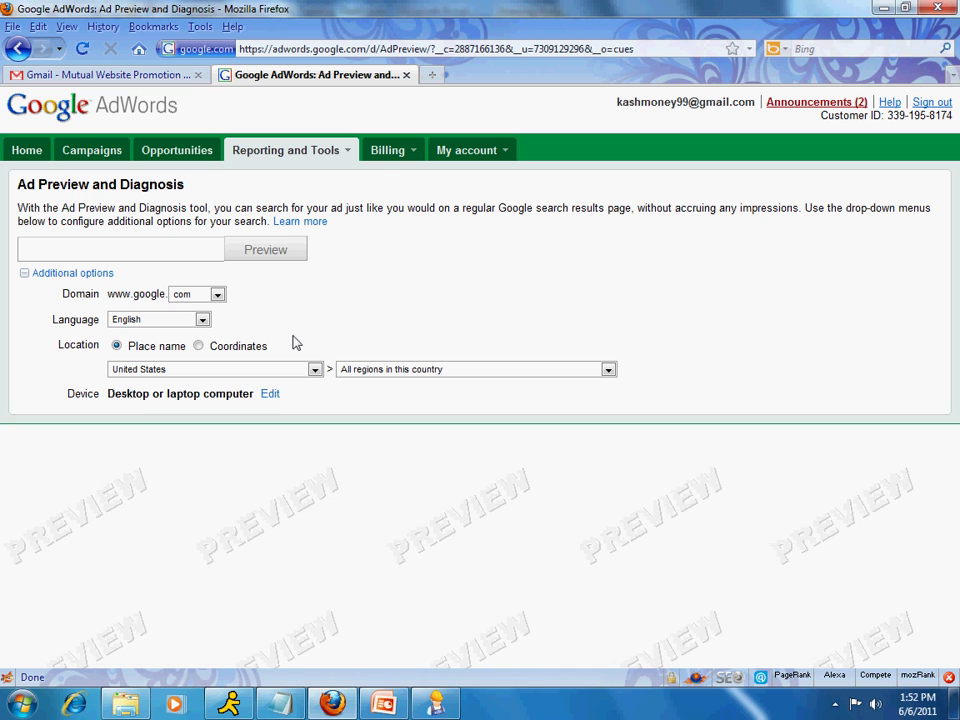
Preview ads for the search 'sql 2008 tutorial' and check the results for the ad
{"action": "type", "text": "sql "}
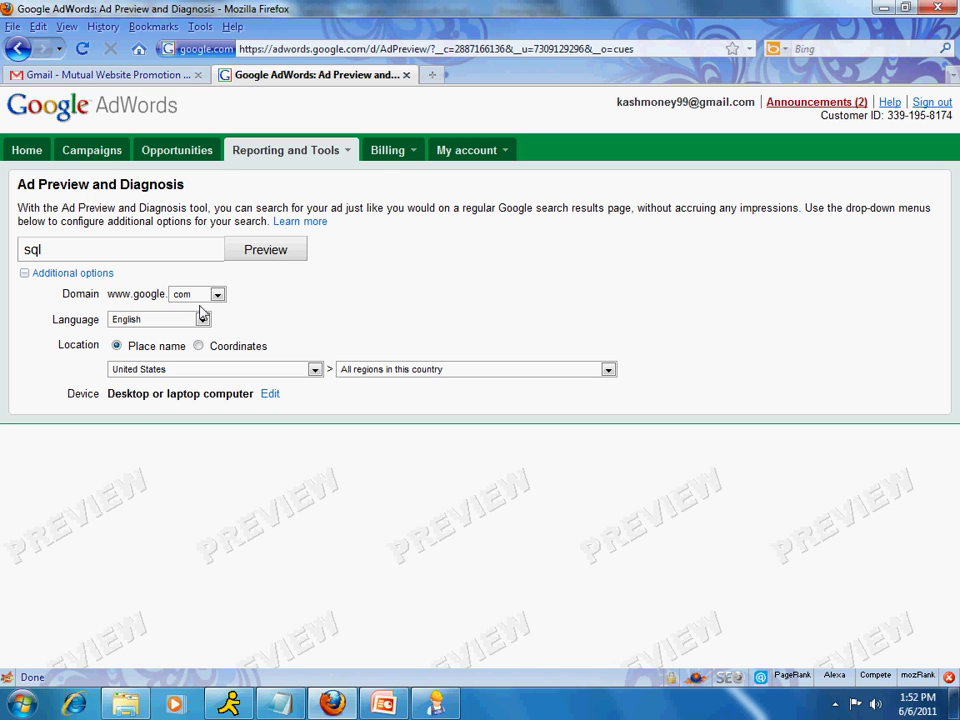
{"action": "type", "text": "2008 tutorial"}
{"action": "left_click", "coordinate": [271, 258]}
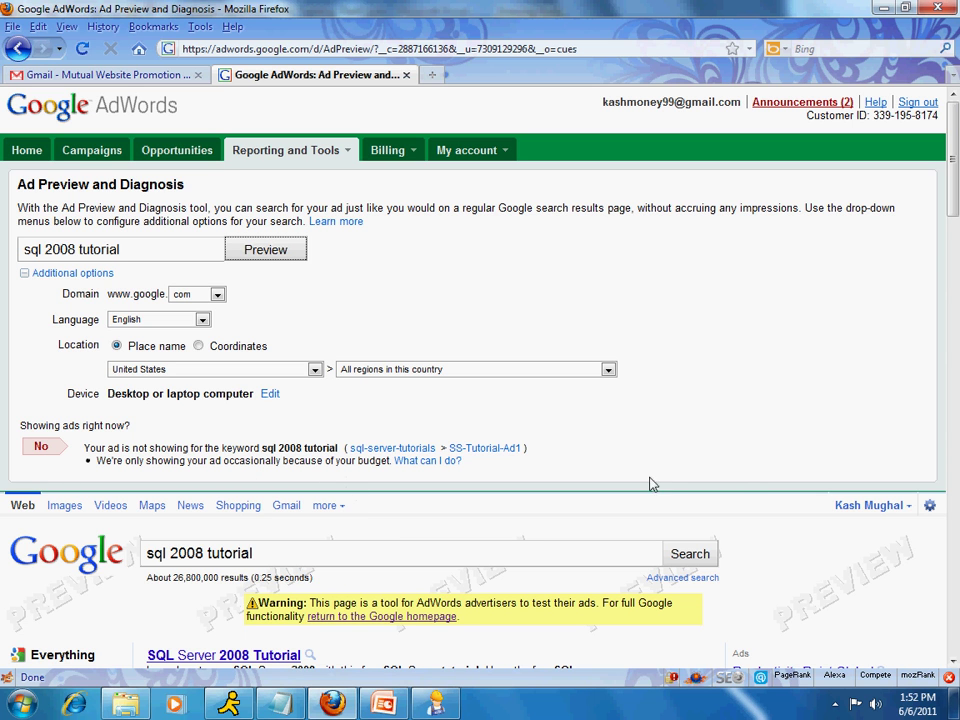
{"action": "scroll", "coordinate": [790, 497], "scroll_direction": "down", "scroll_amount": 5}
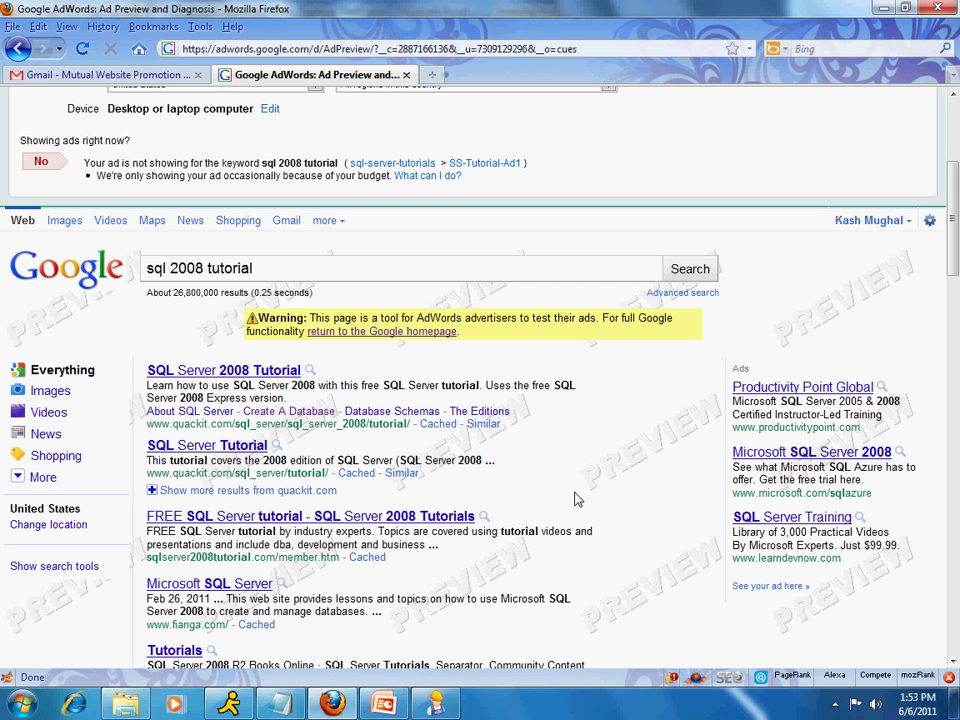
{"action": "scroll", "coordinate": [612, 444], "scroll_direction": "up", "scroll_amount": 5}
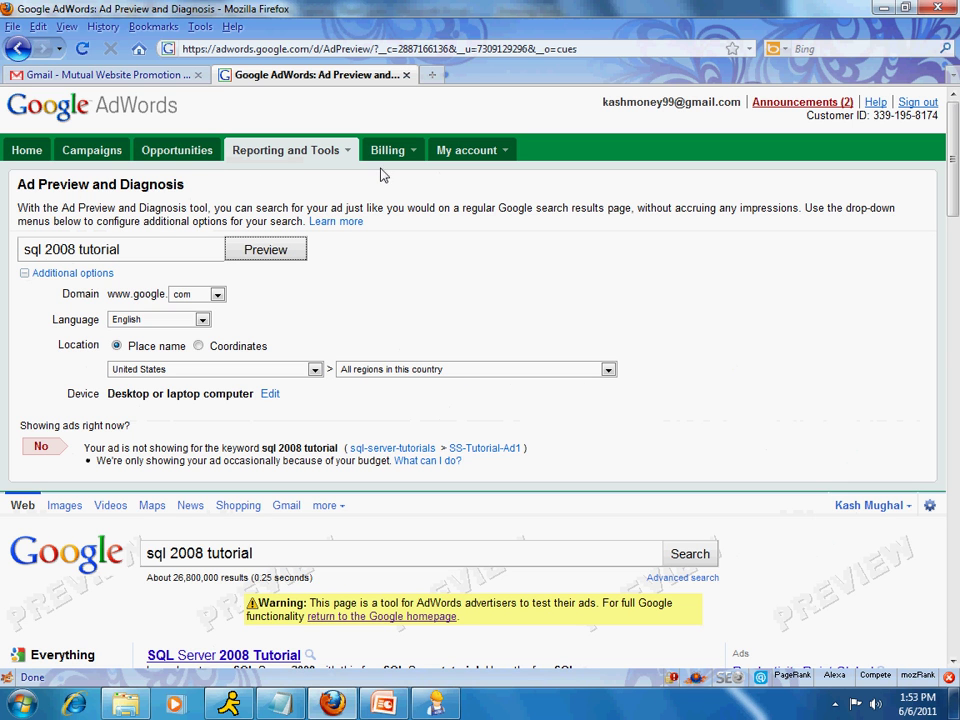
Collapse and re-expand Additional options, then go to the Keyword Tool via Reporting and Tools
{"action": "left_click", "coordinate": [350, 155]}
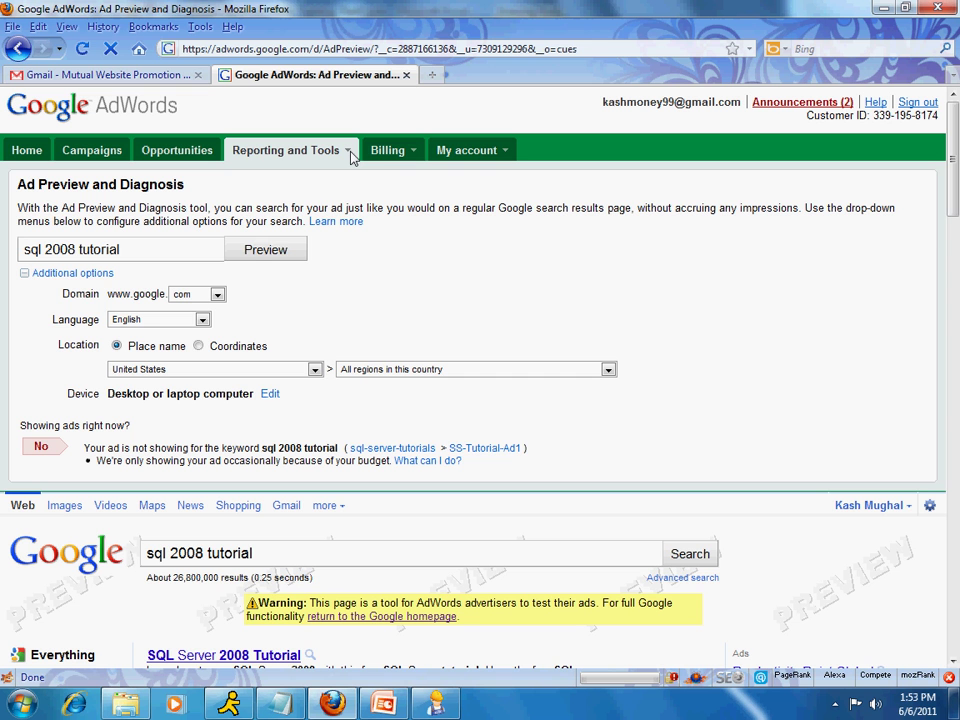
{"action": "left_click", "coordinate": [27, 274]}
{"action": "left_click", "coordinate": [26, 275]}
{"action": "left_click", "coordinate": [348, 155]}
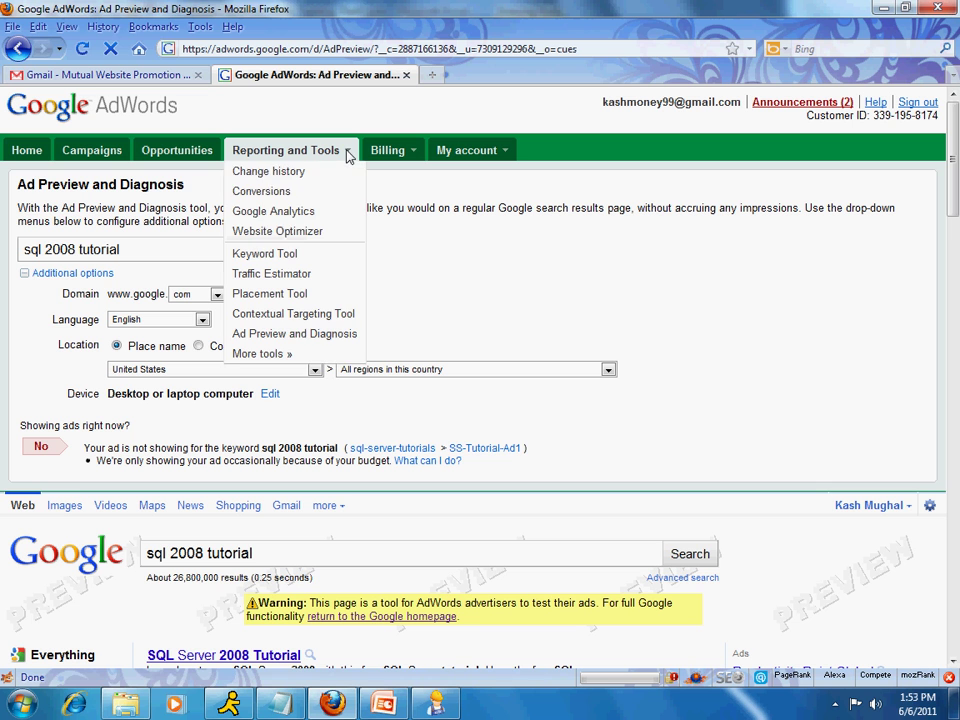
{"action": "left_click", "coordinate": [289, 257]}
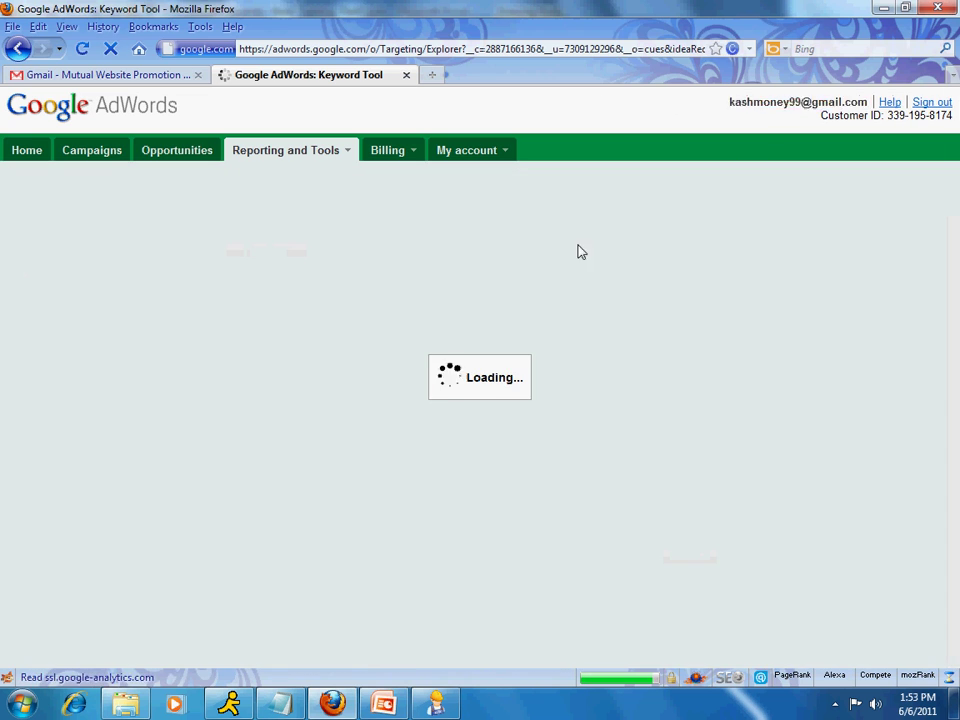
{"action": "left_click", "coordinate": [384, 705]}
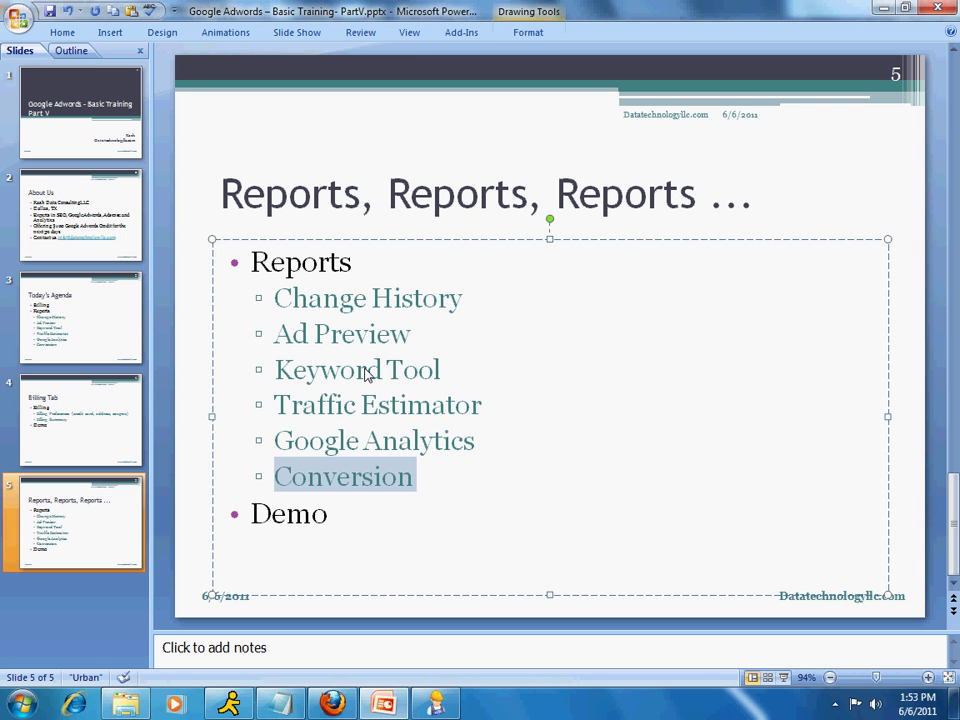
{"action": "left_click", "coordinate": [450, 550]}
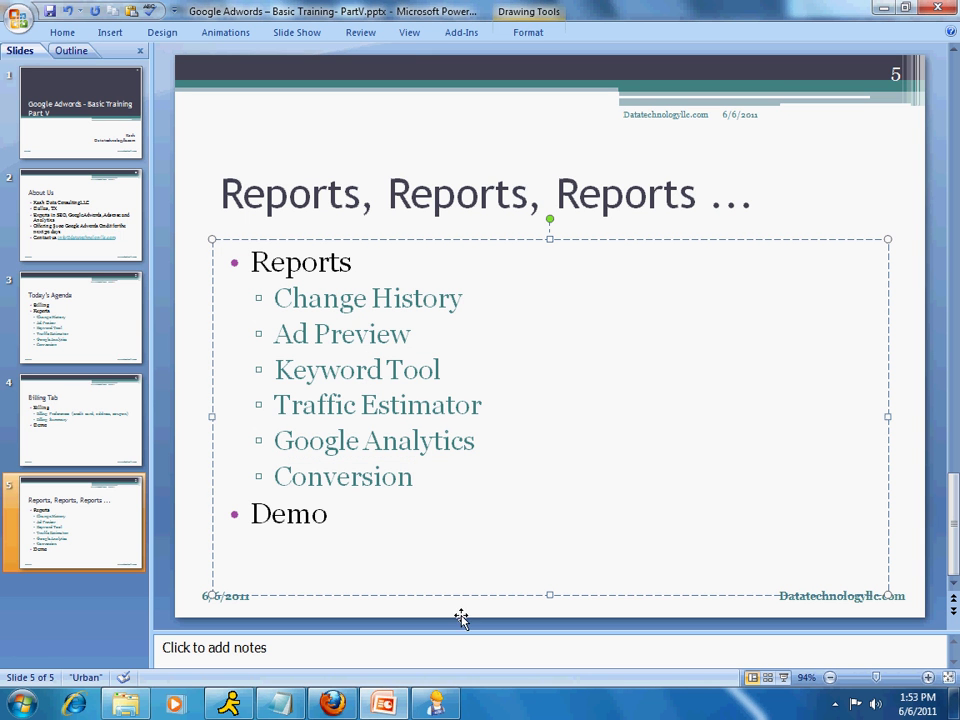
{"action": "left_click", "coordinate": [336, 703]}
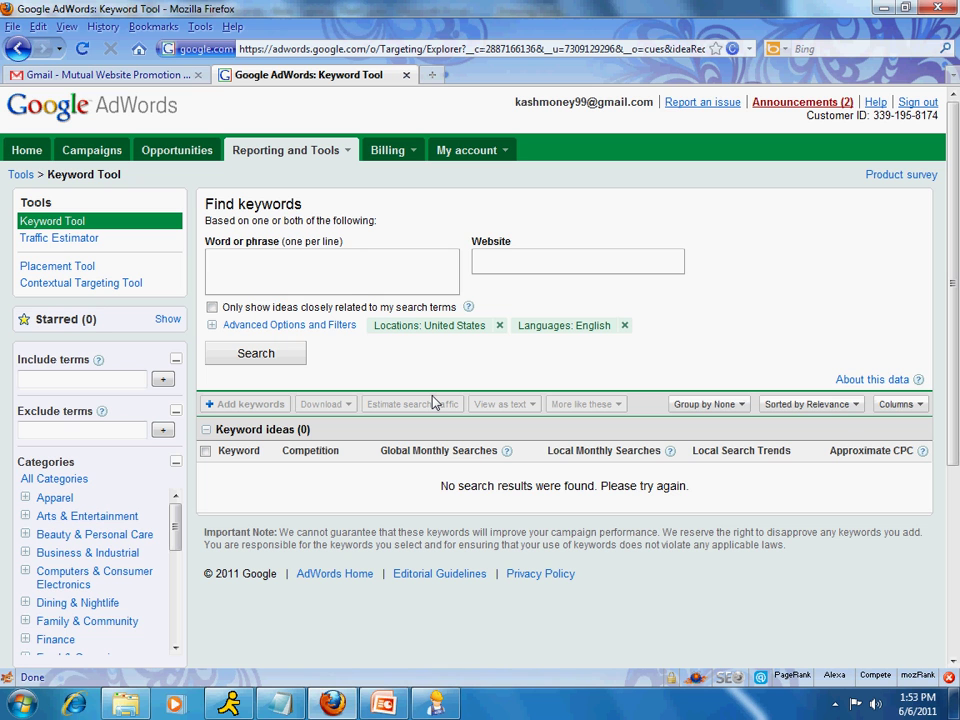
Search the Keyword Tool for 'sql server tutorial' and 'sql 2008 server training', one per line
{"action": "type", "text": "sql server tutorial"}
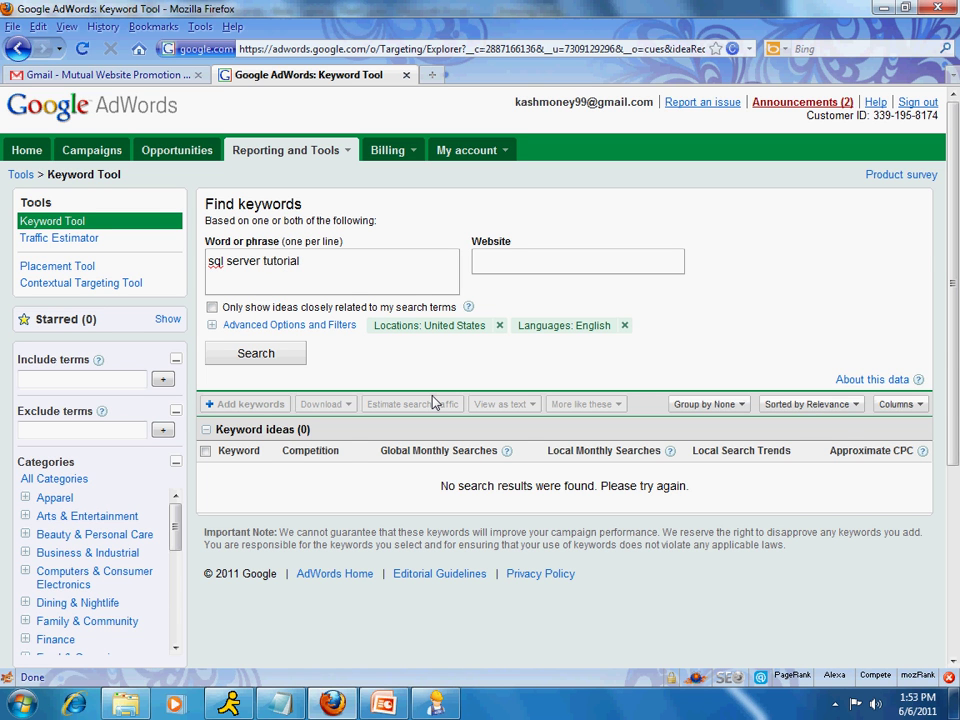
{"action": "key", "text": "Return"}
{"action": "type", "text": "sql 2008 server training"}
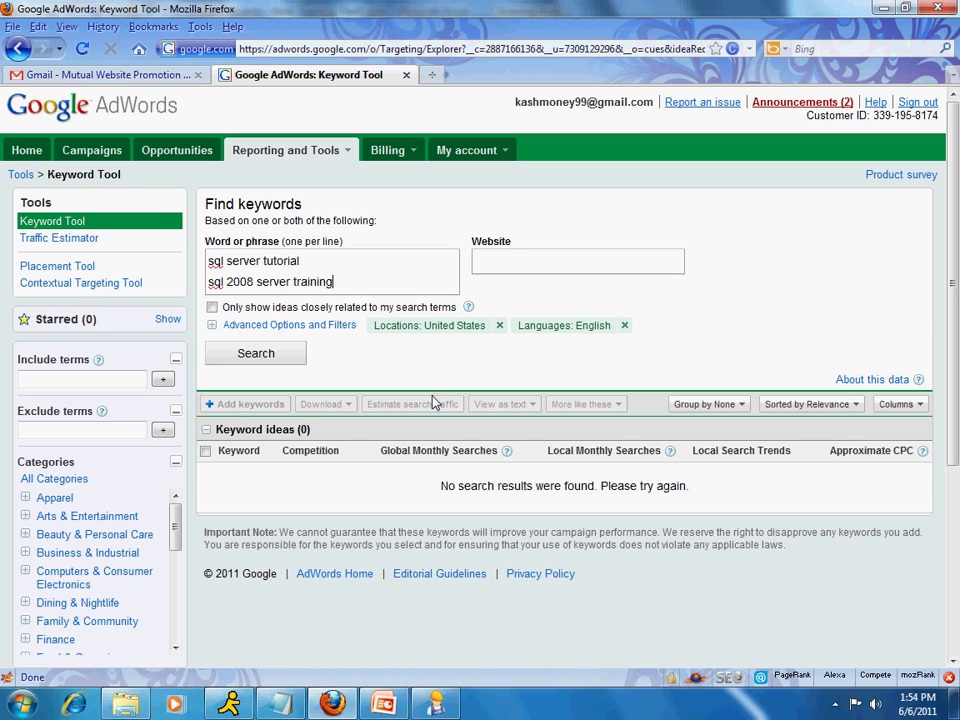
{"action": "left_click", "coordinate": [257, 354]}
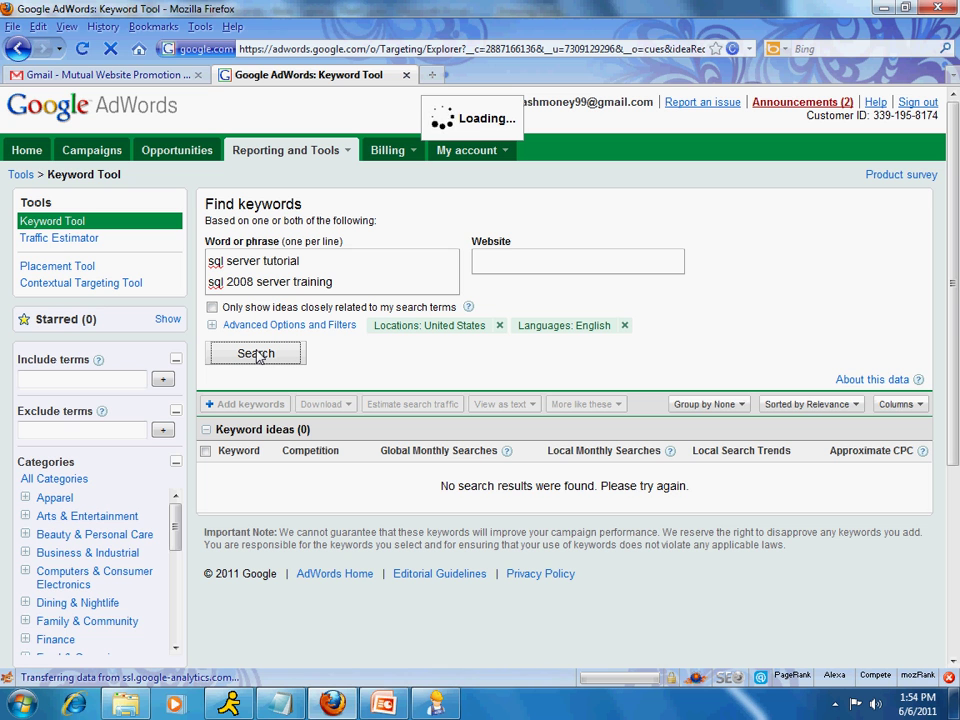